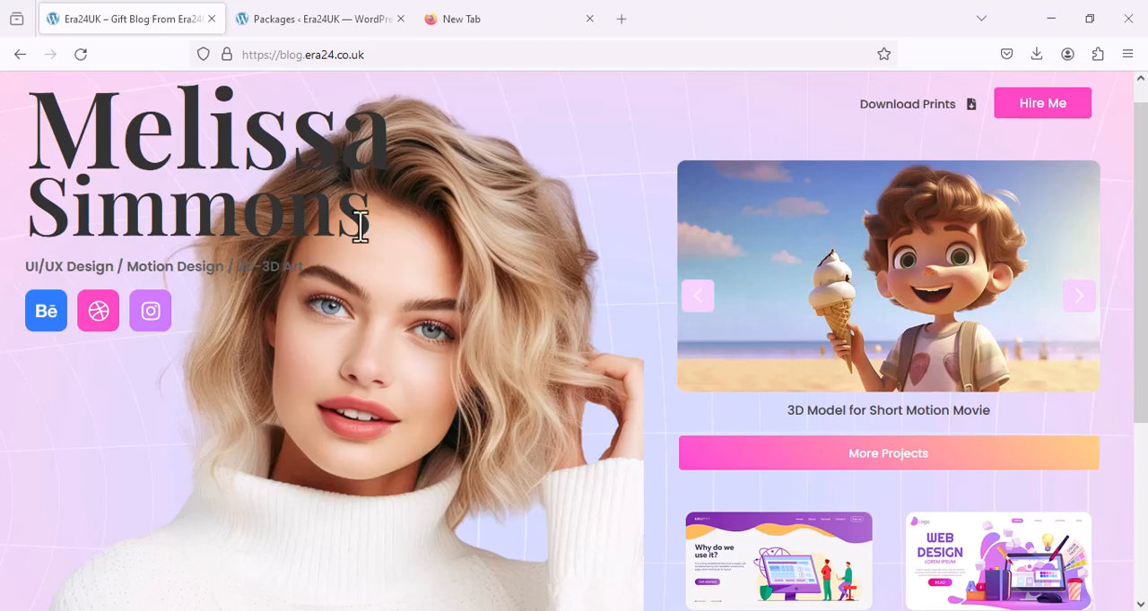
Review the blog.era24.co.uk home page and the site's Duplicator package list.
scroll(628, 217, down, 3)
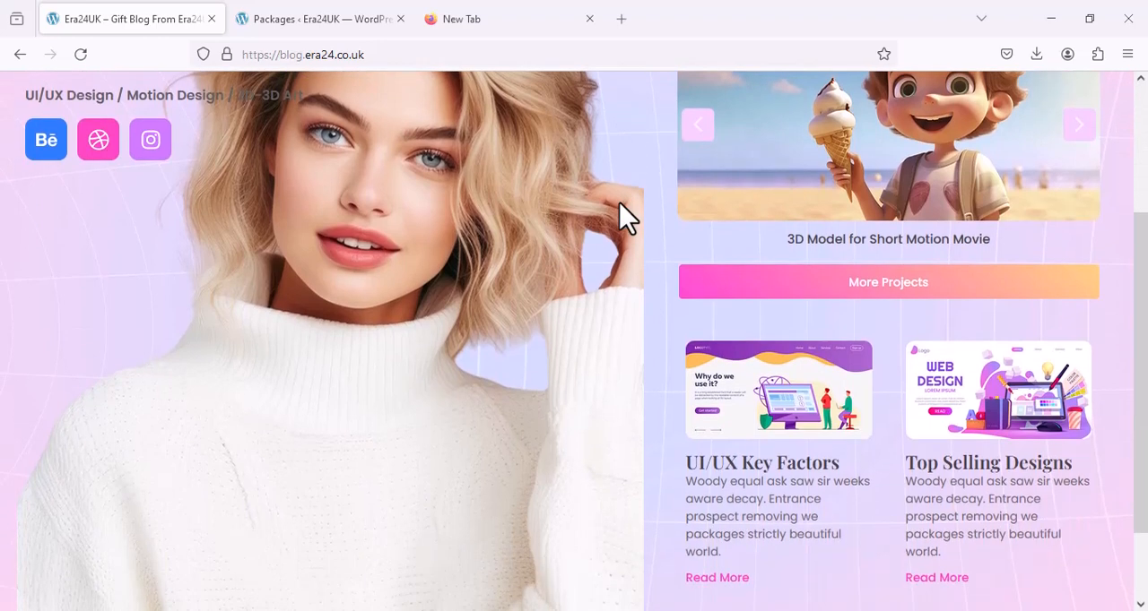
scroll(628, 218, up, 3)
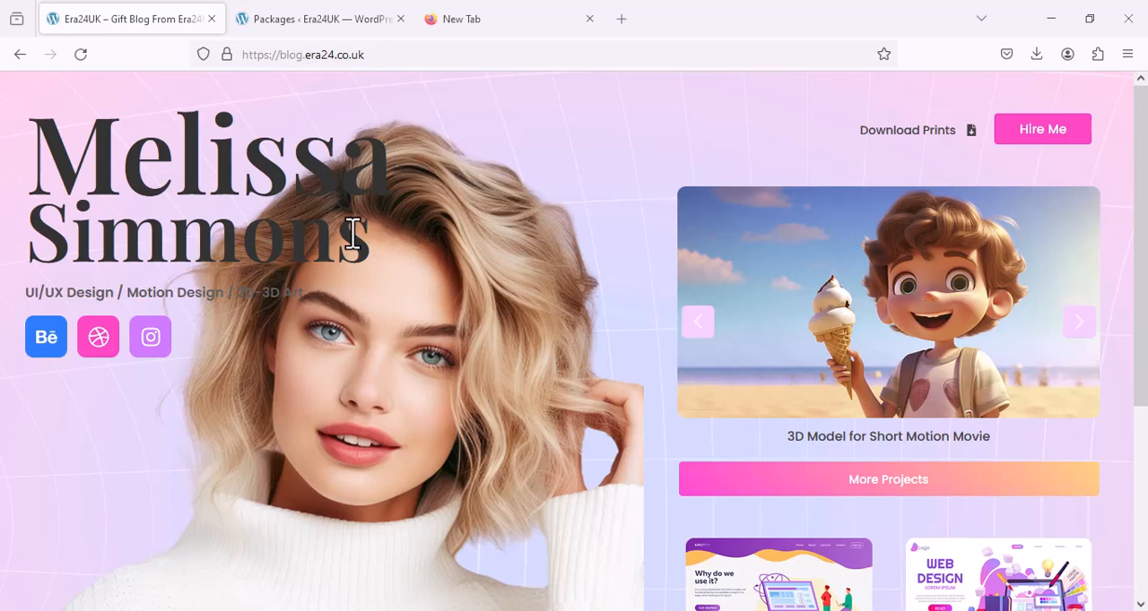
click(347, 20)
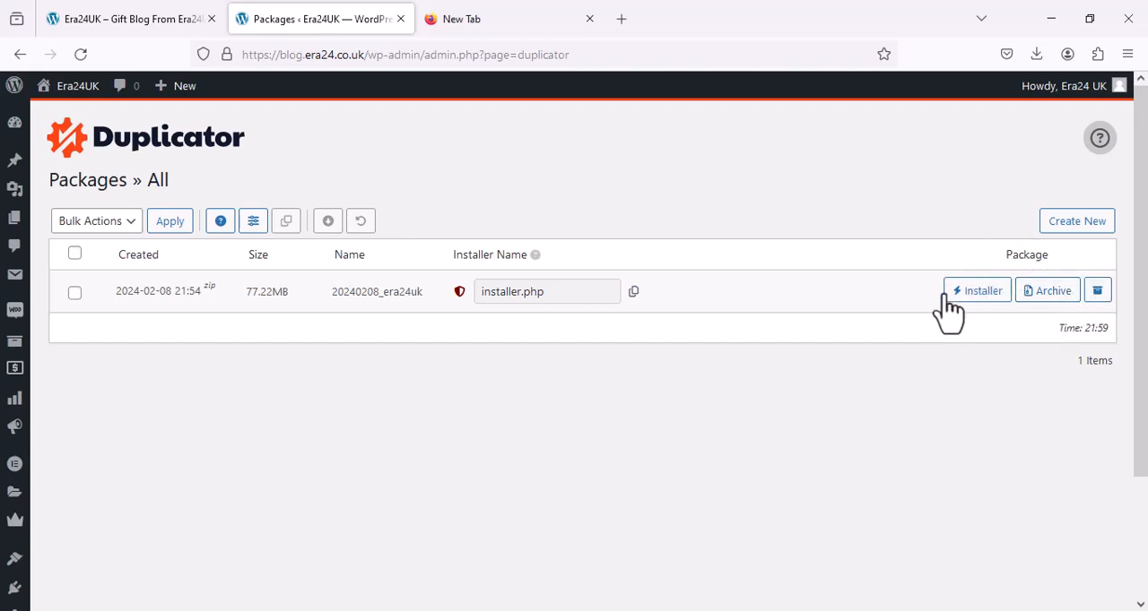
click(101, 25)
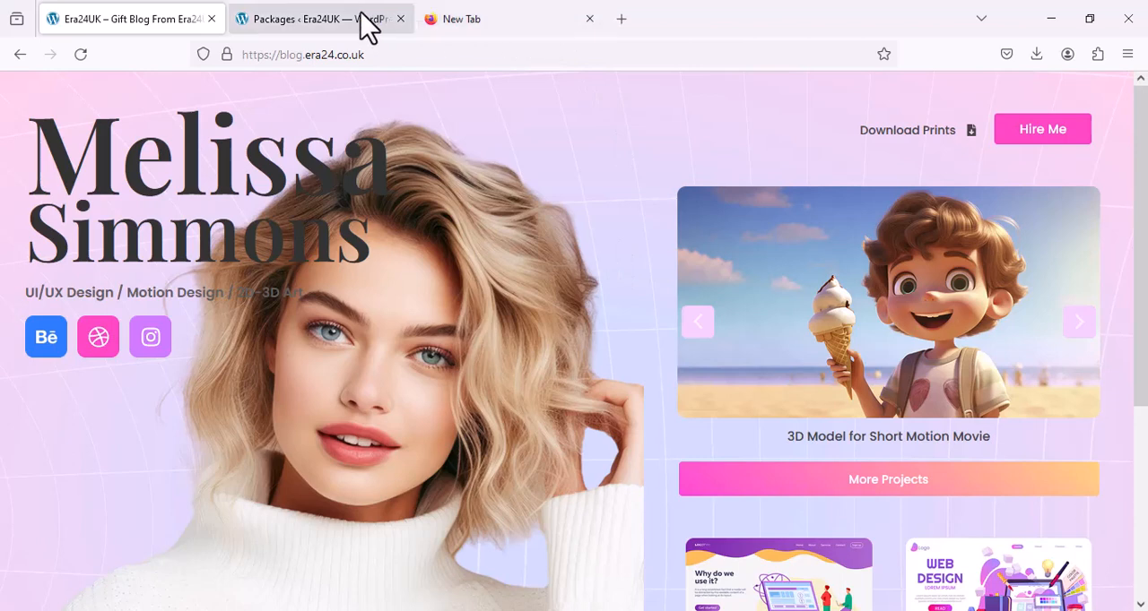
click(295, 25)
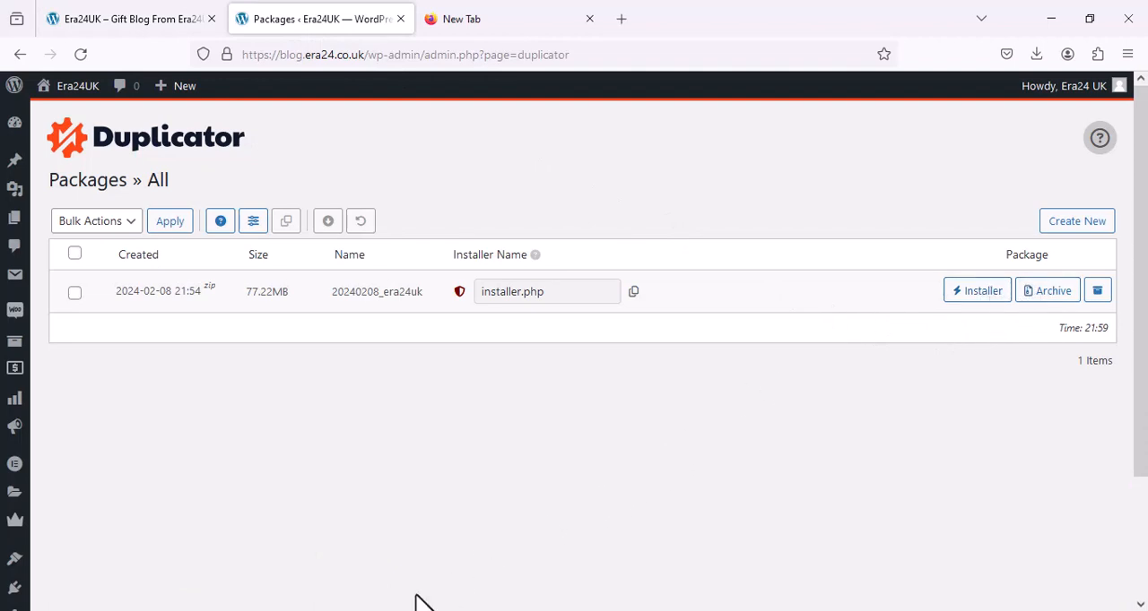
Check the downloaded Duplicator archive and installer.php in the Downloads folder, then return to the package list.
mouse_move(385, 610)
click(384, 538)
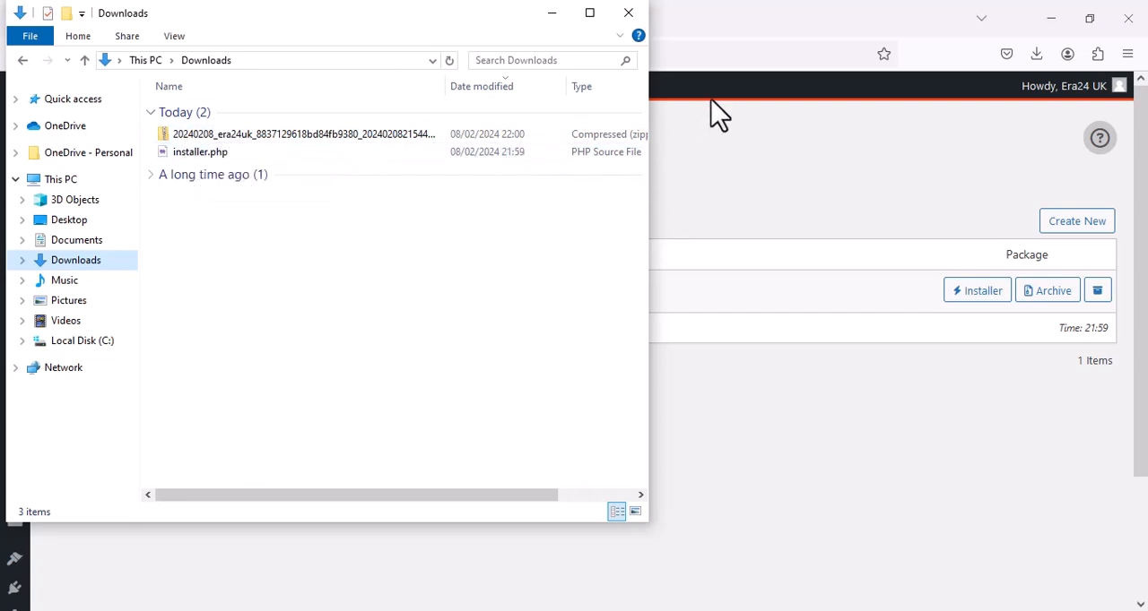
click(552, 15)
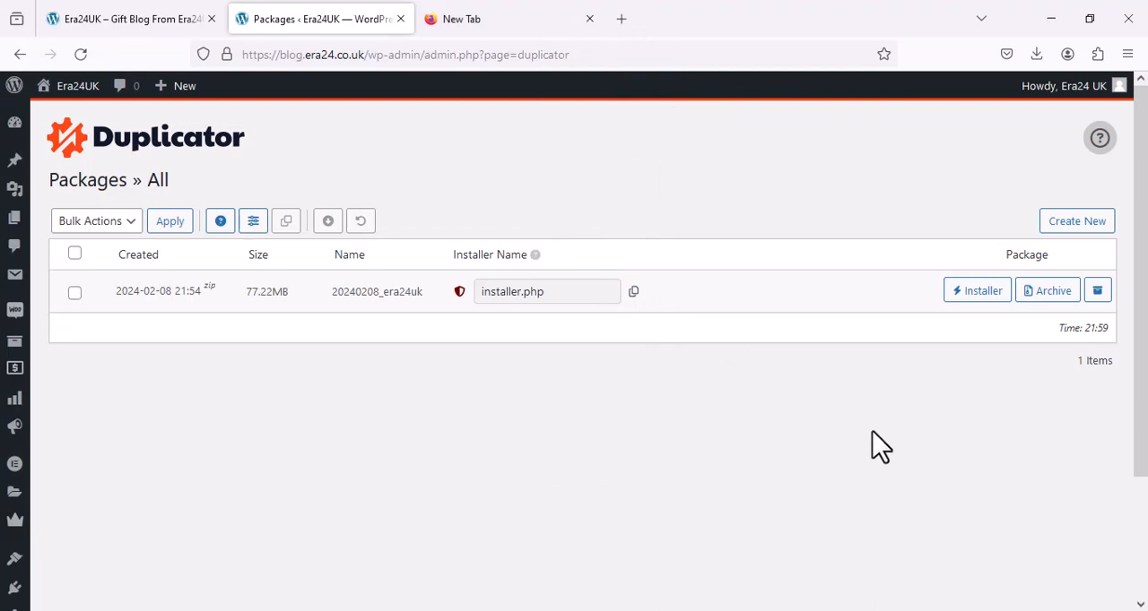
Switch to the Chrome window with the era24.co.uk hosting account and show the start of its cPanel Tools page.
mouse_move(464, 608)
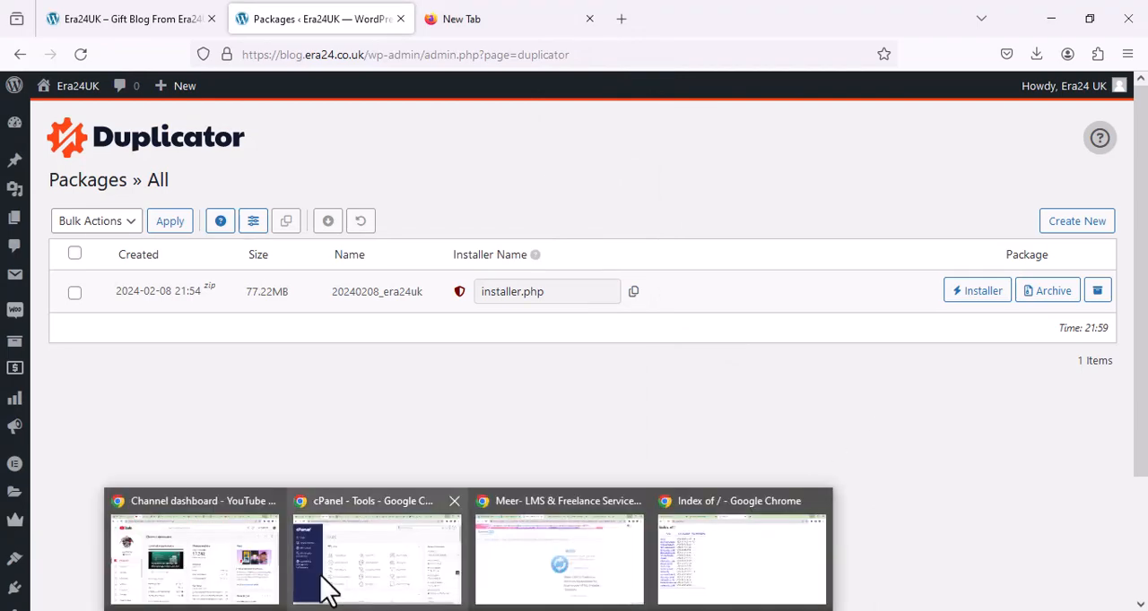
mouse_move(605, 587)
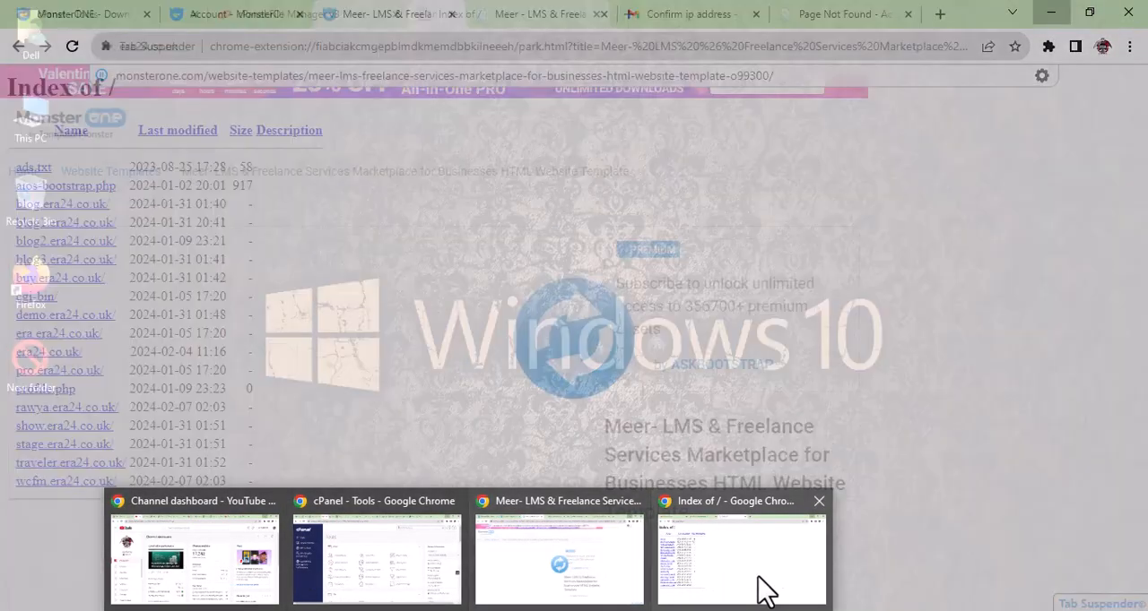
click(758, 591)
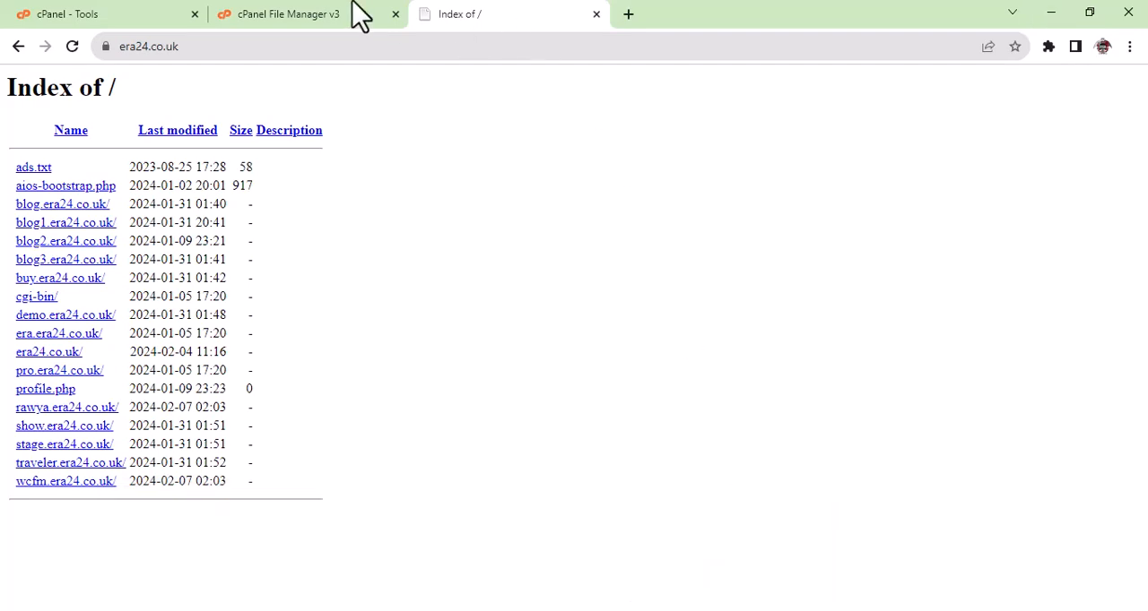
click(87, 18)
scroll(414, 455, up, 15)
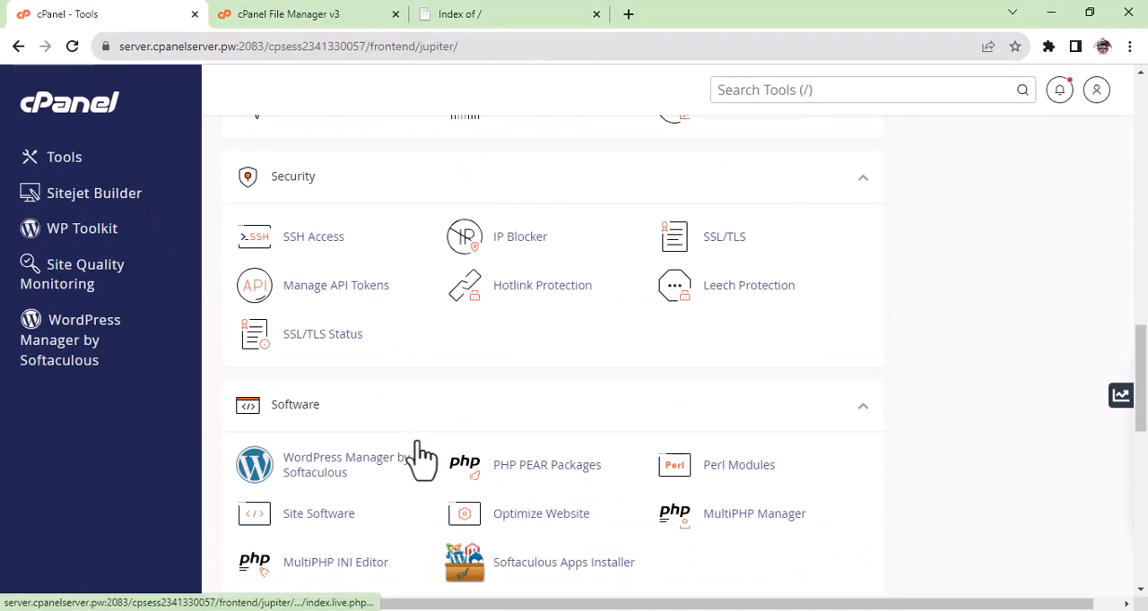
scroll(422, 457, up, 2)
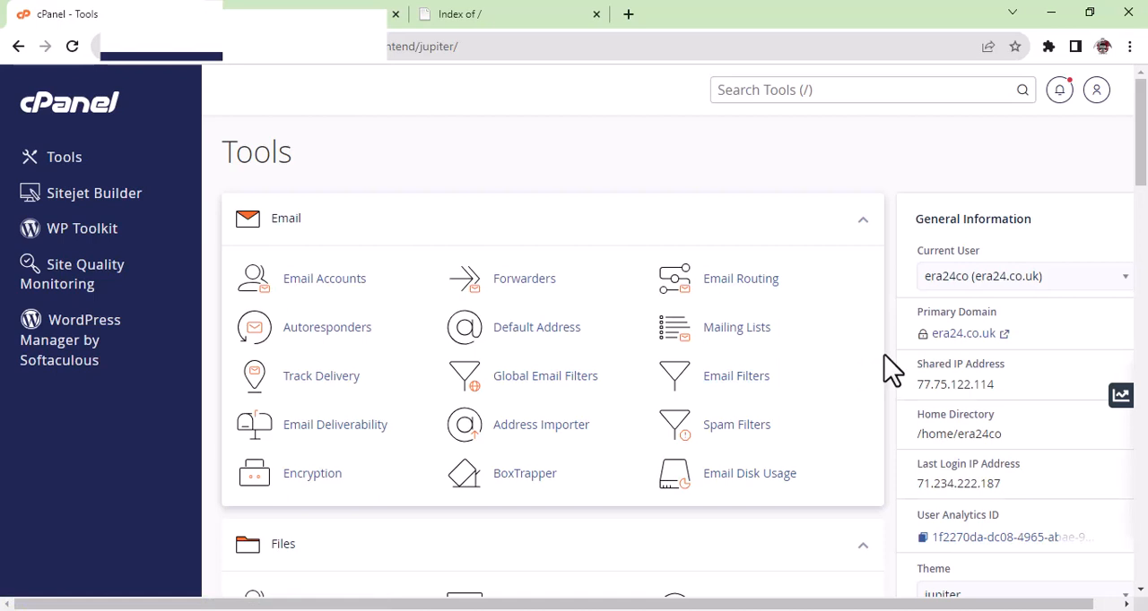
Examine the cPanel tool sections from Email, Files and Databases down to the Softaculous Apps Installer scripts.
scroll(884, 355, down, 1)
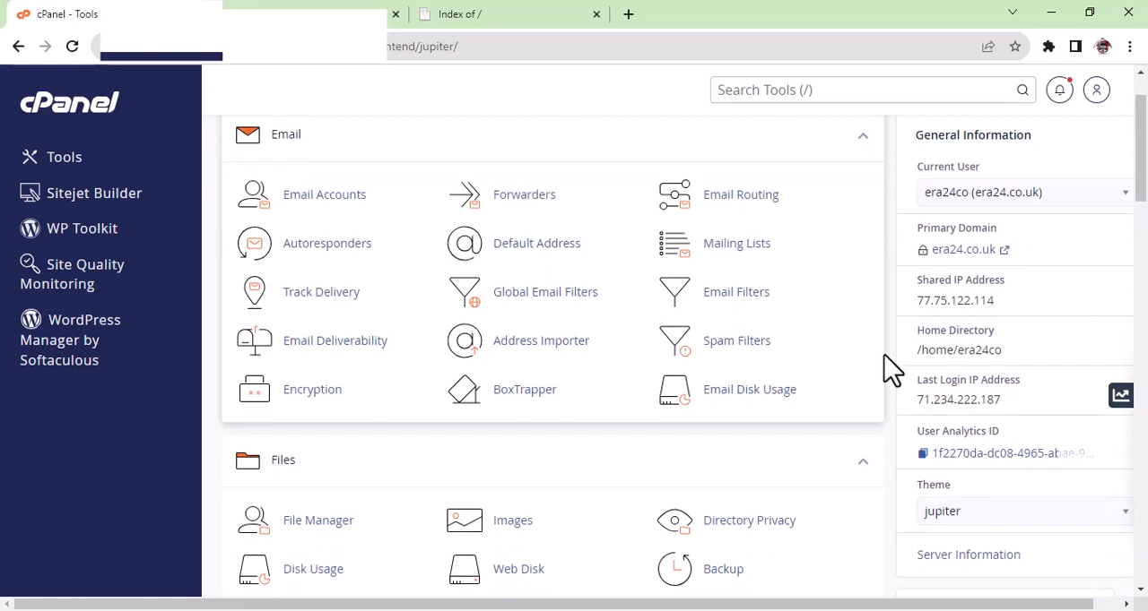
scroll(890, 368, down, 1)
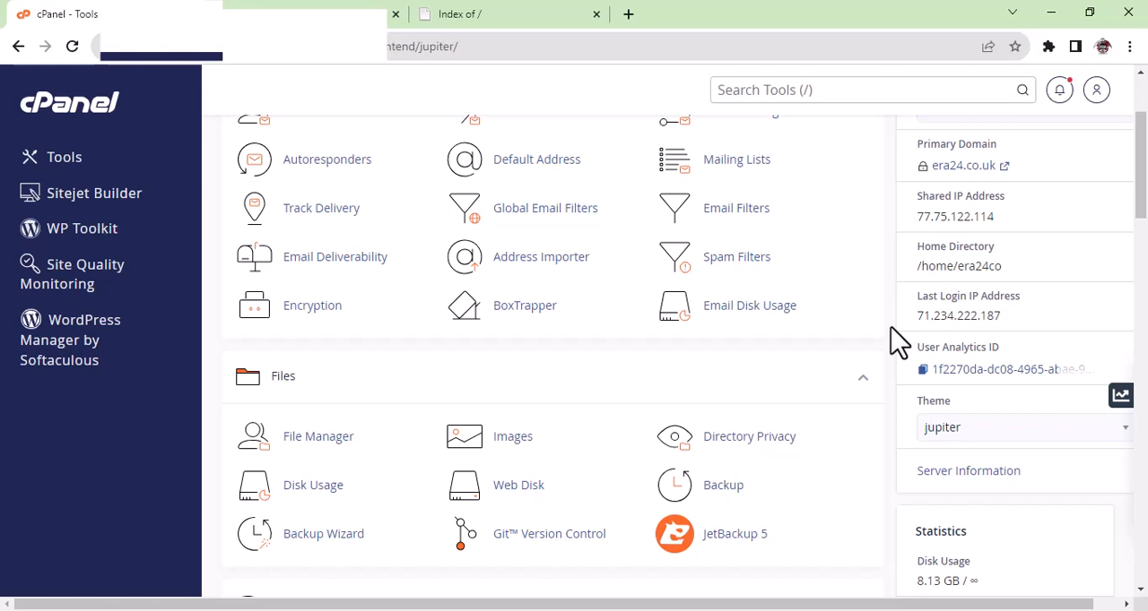
scroll(897, 341, down, 3)
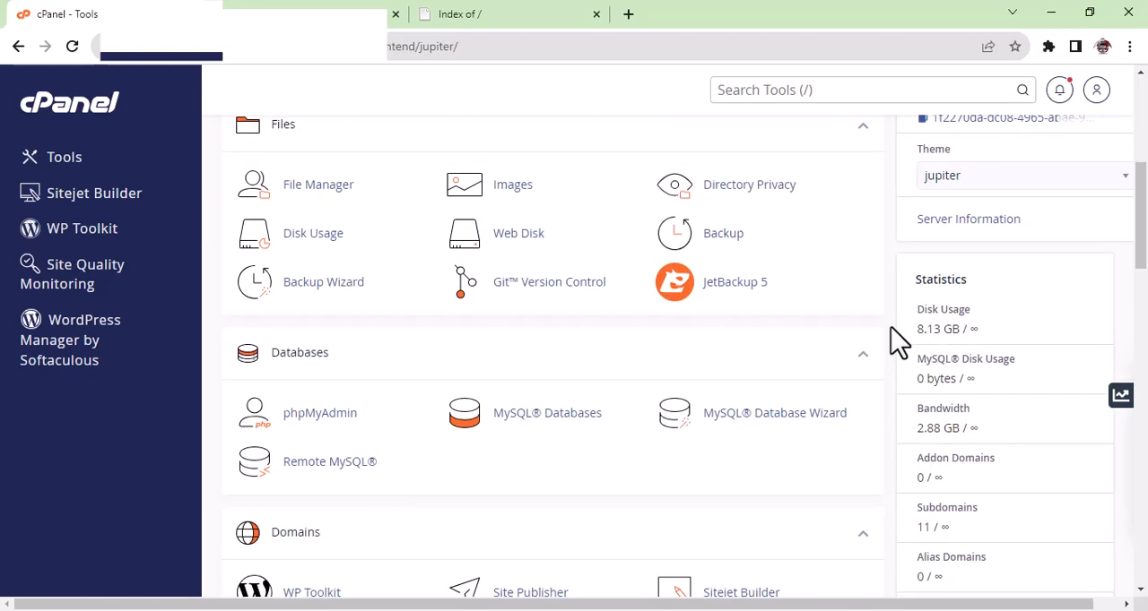
scroll(896, 341, down, 1)
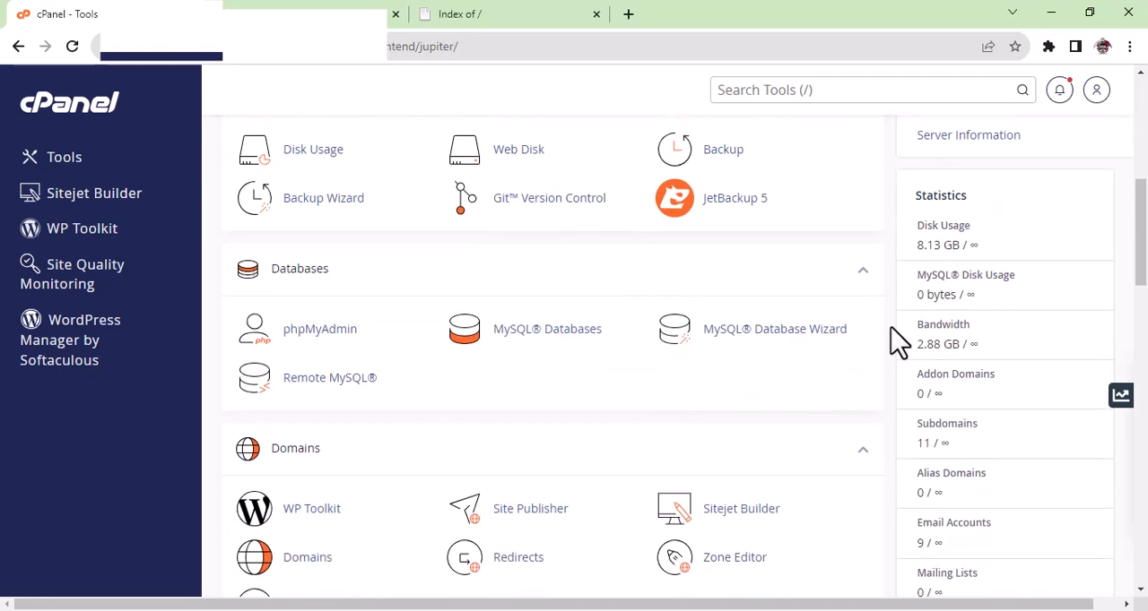
scroll(897, 340, down, 1)
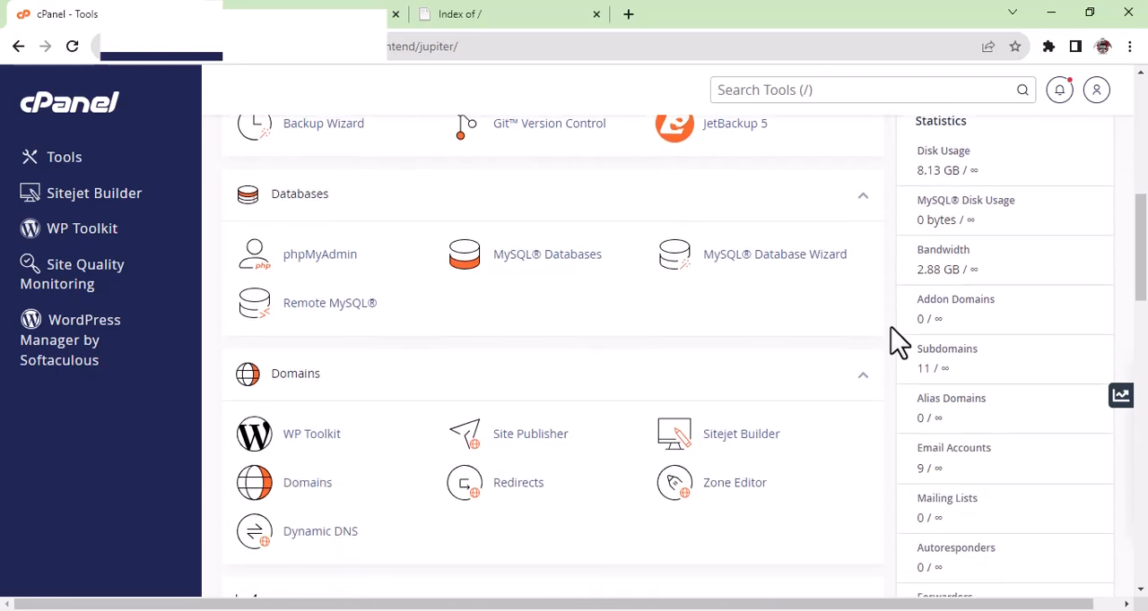
scroll(897, 341, down, 2)
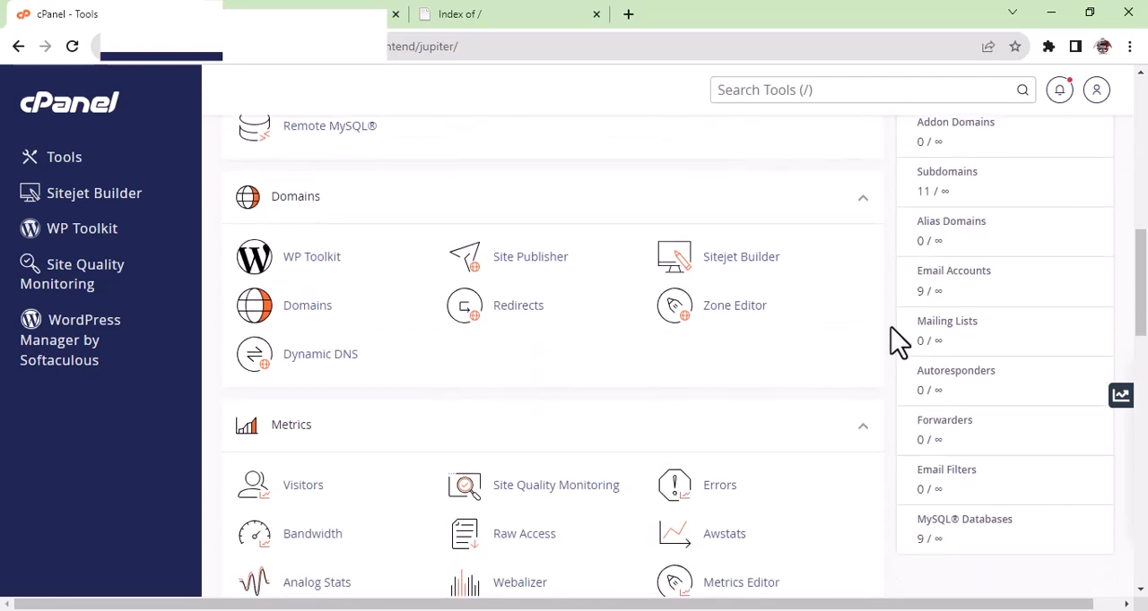
scroll(897, 341, down, 1)
scroll(897, 340, down, 1)
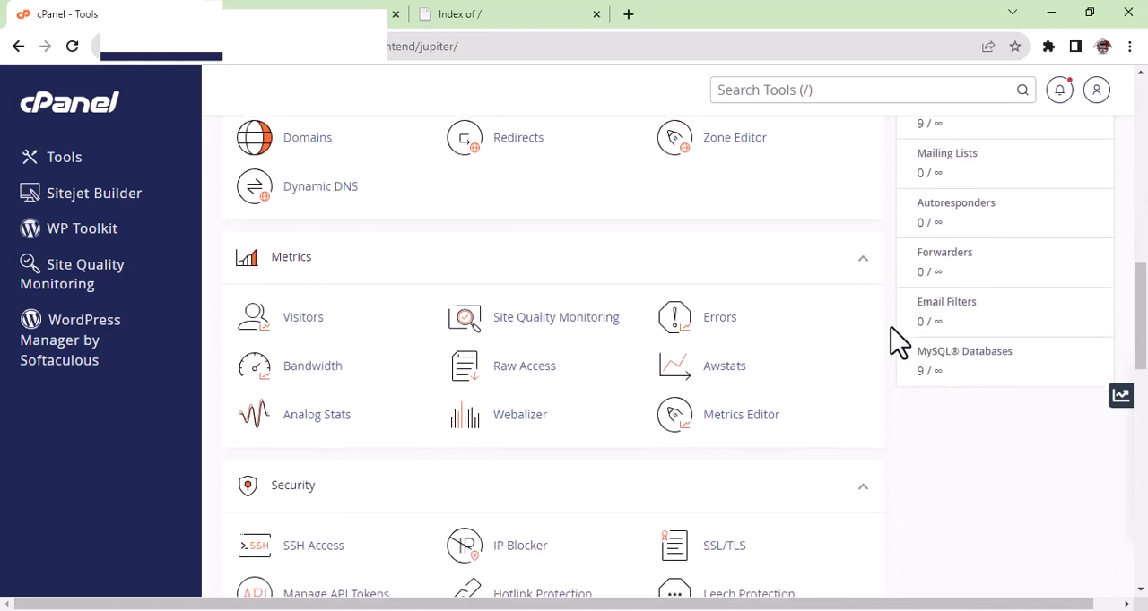
scroll(896, 341, down, 1)
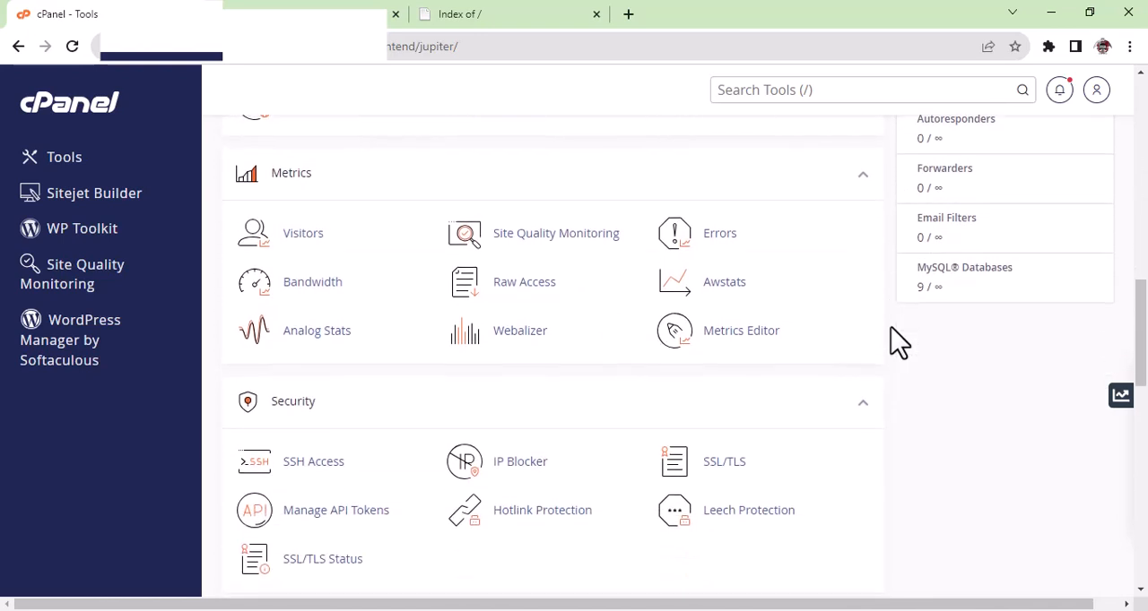
scroll(897, 341, down, 3)
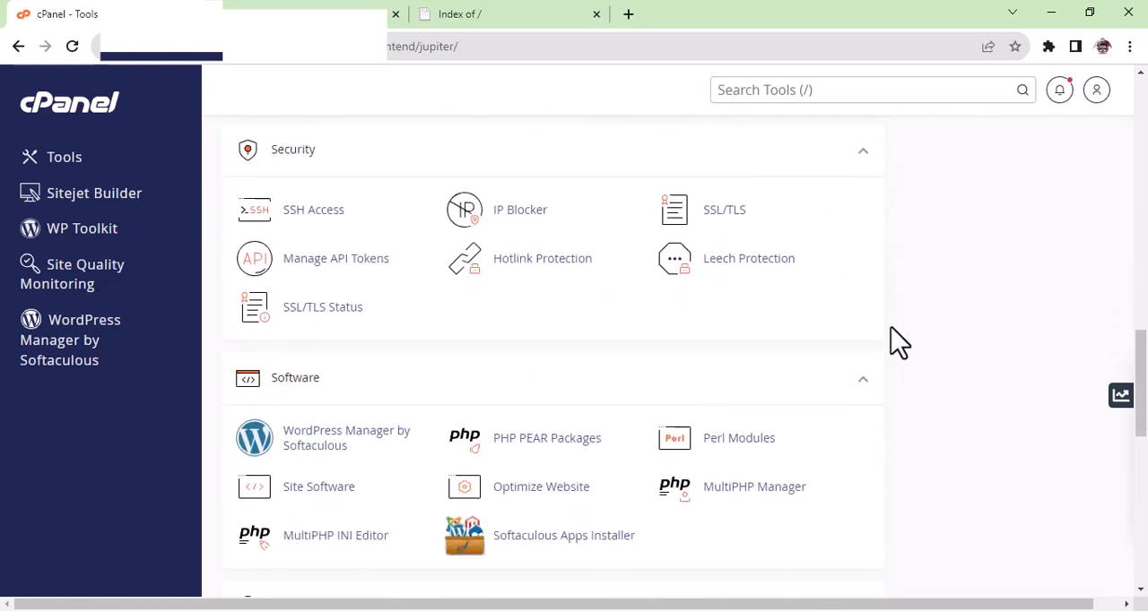
scroll(892, 331, down, 2)
scroll(898, 341, down, 3)
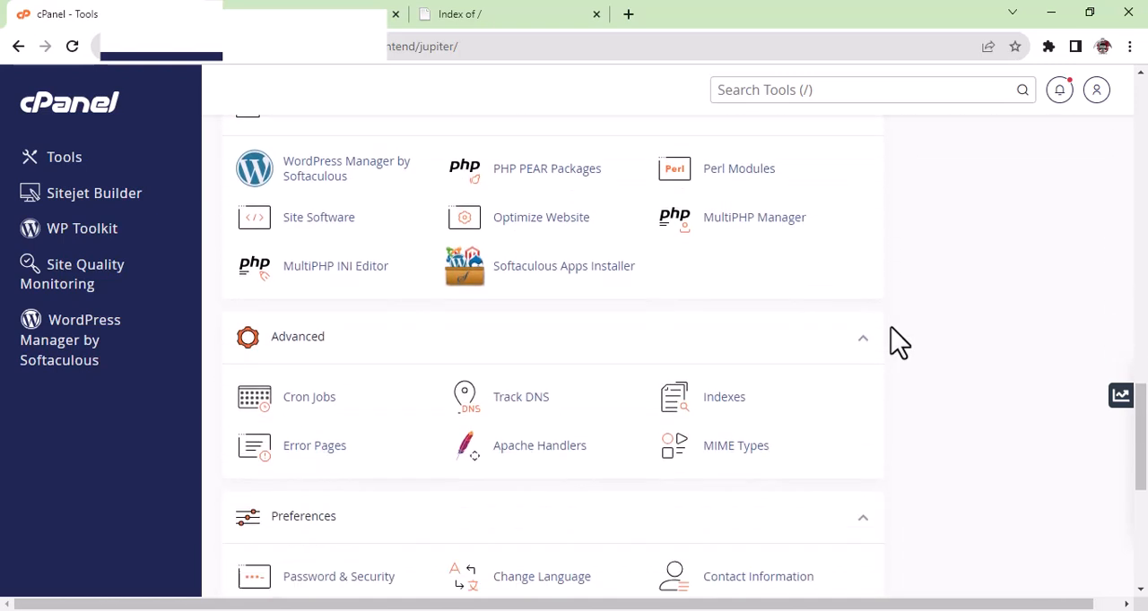
scroll(899, 342, down, 2)
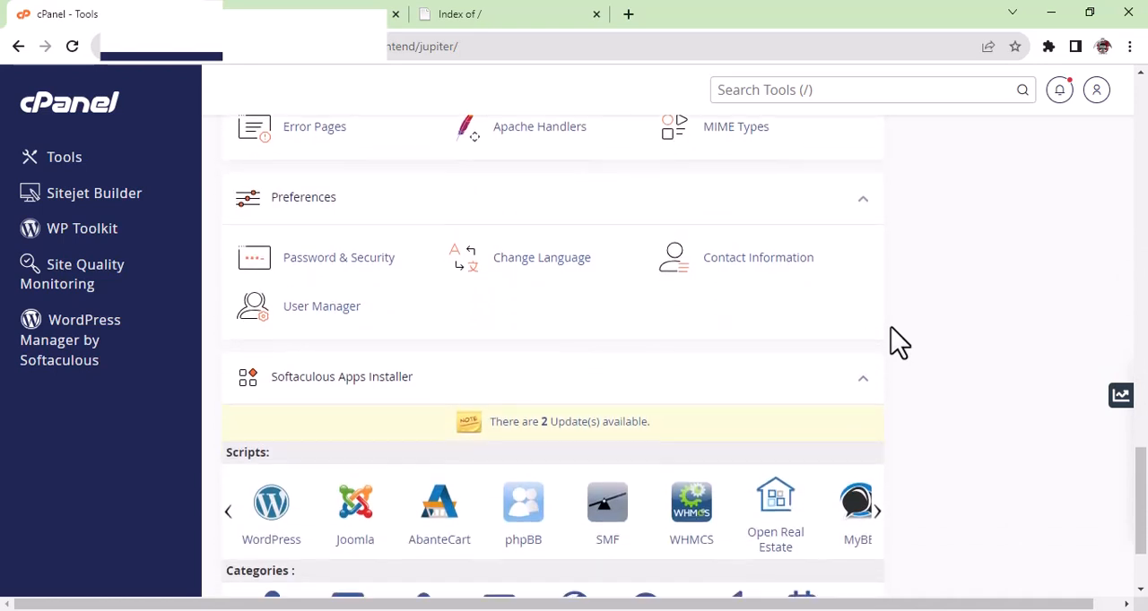
scroll(899, 342, down, 3)
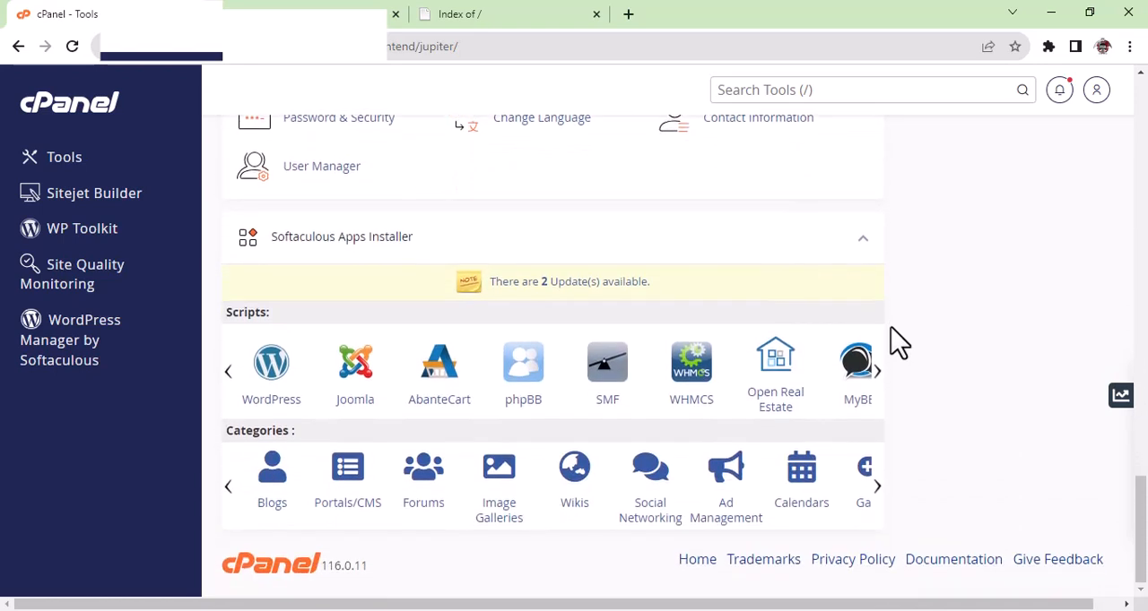
scroll(897, 341, up, 8)
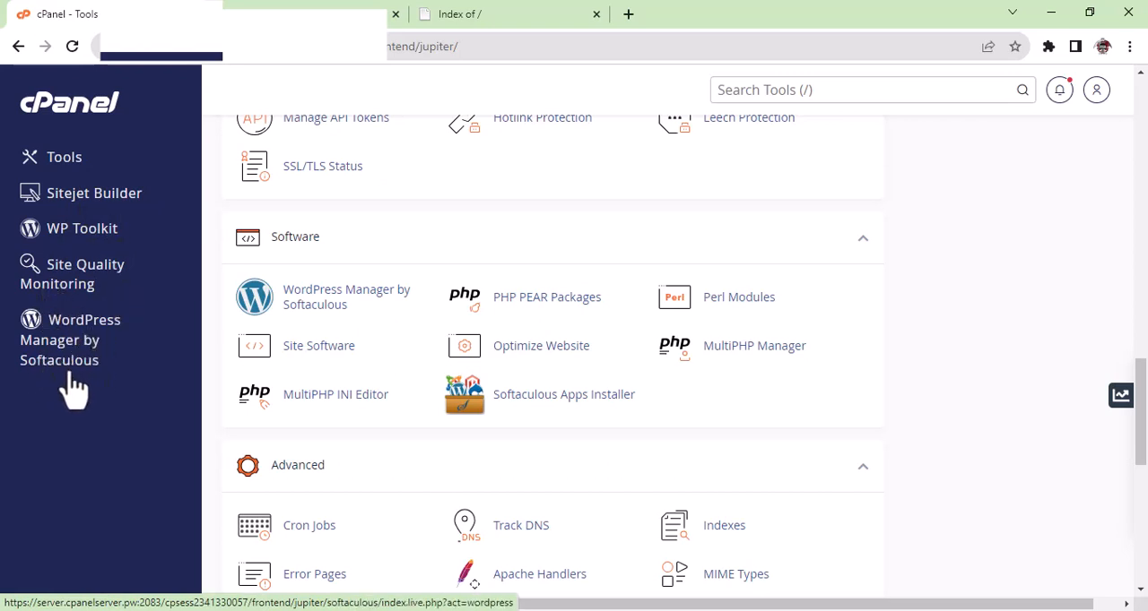
scroll(946, 327, down, 1)
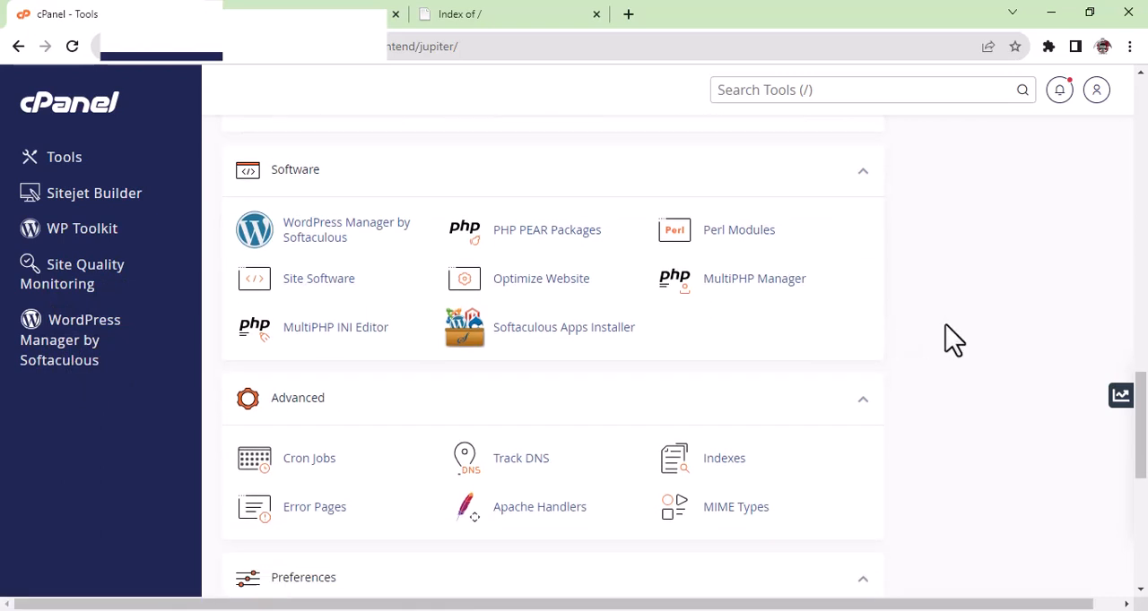
scroll(952, 339, down, 6)
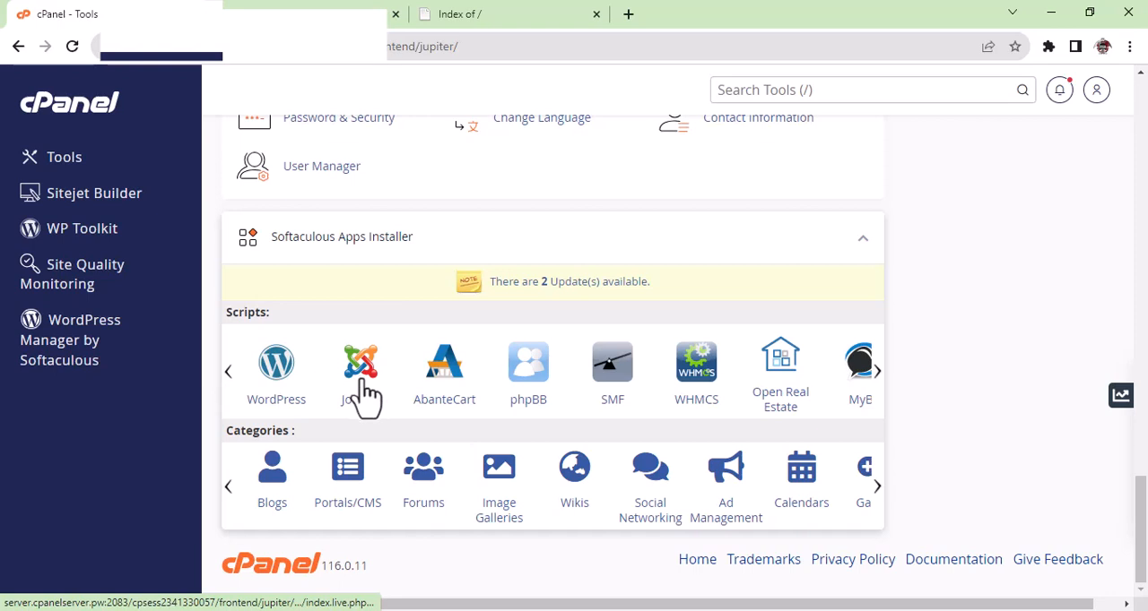
scroll(962, 318, up, 3)
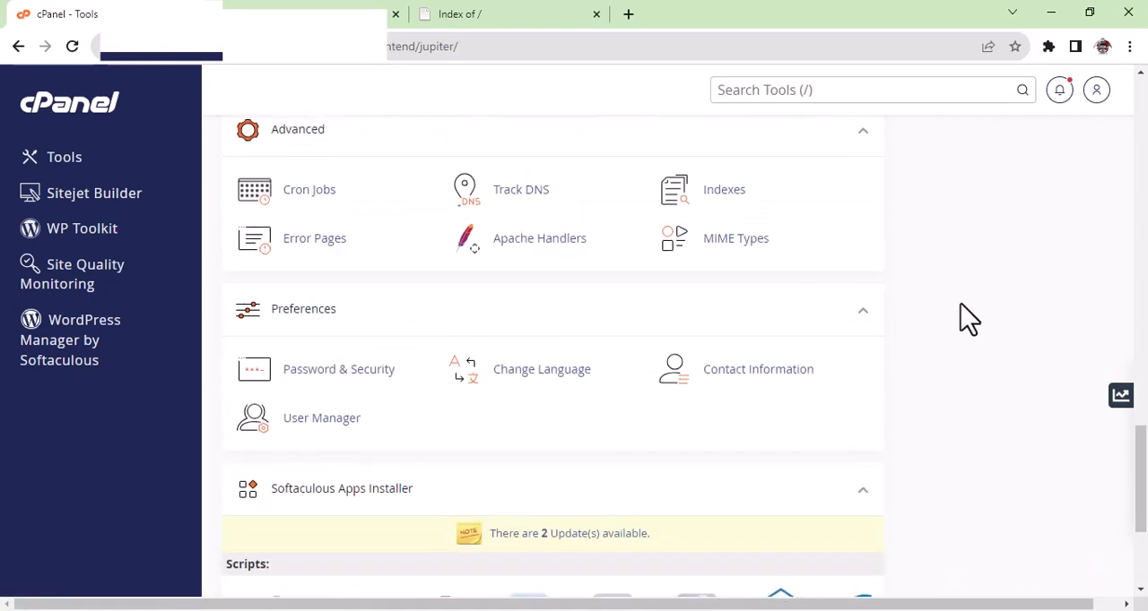
scroll(923, 325, up, 6)
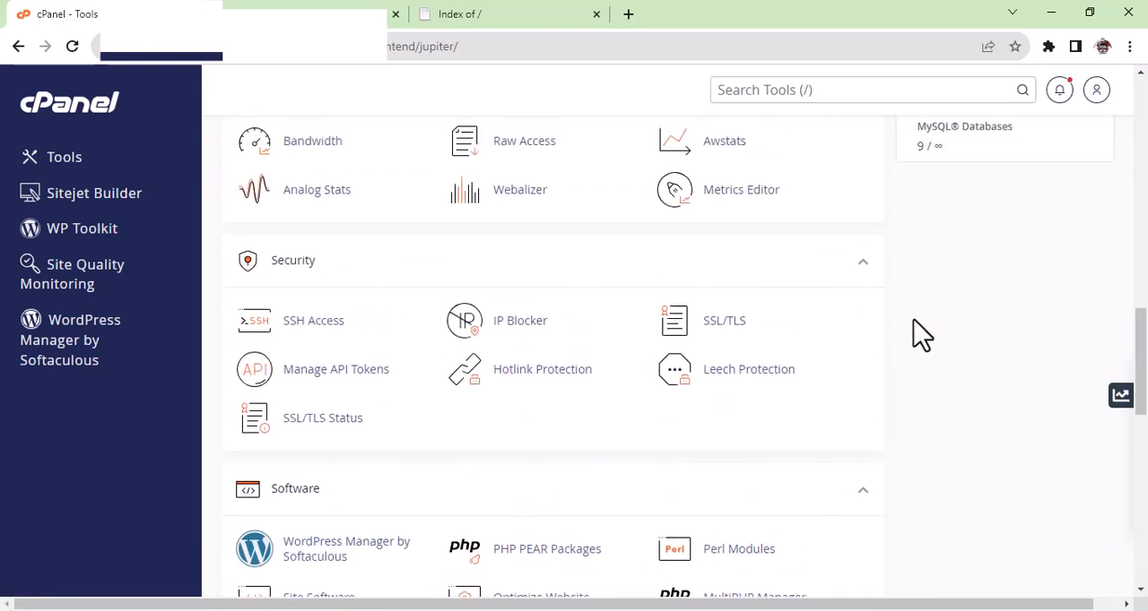
scroll(924, 335, up, 10)
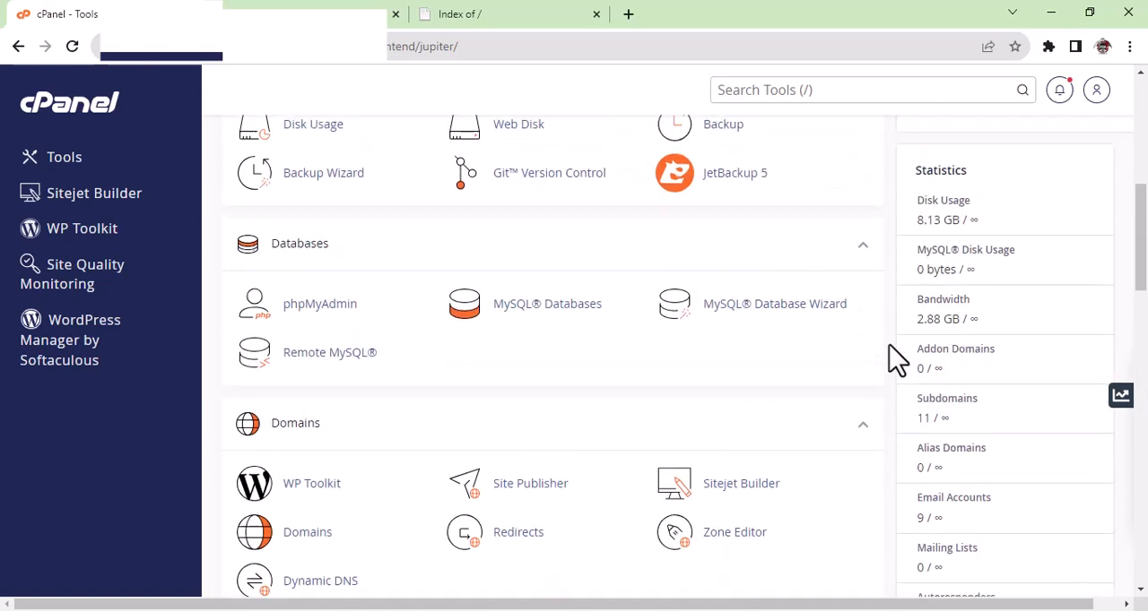
scroll(894, 360, up, 8)
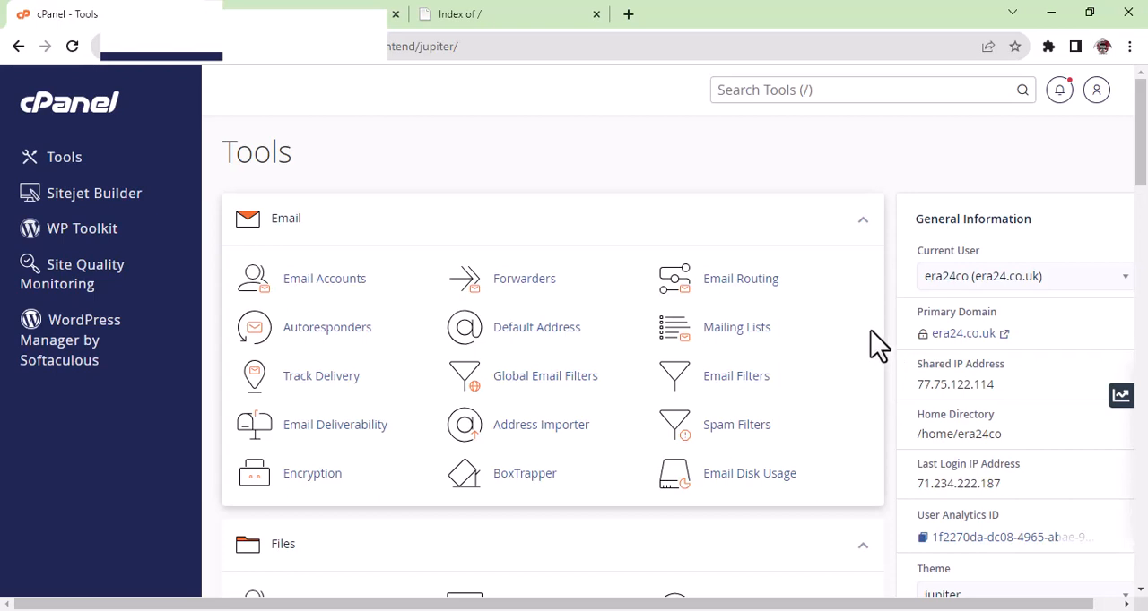
Create a new database with the name era24uk using the MySQL Database Wizard.
scroll(838, 345, down, 1)
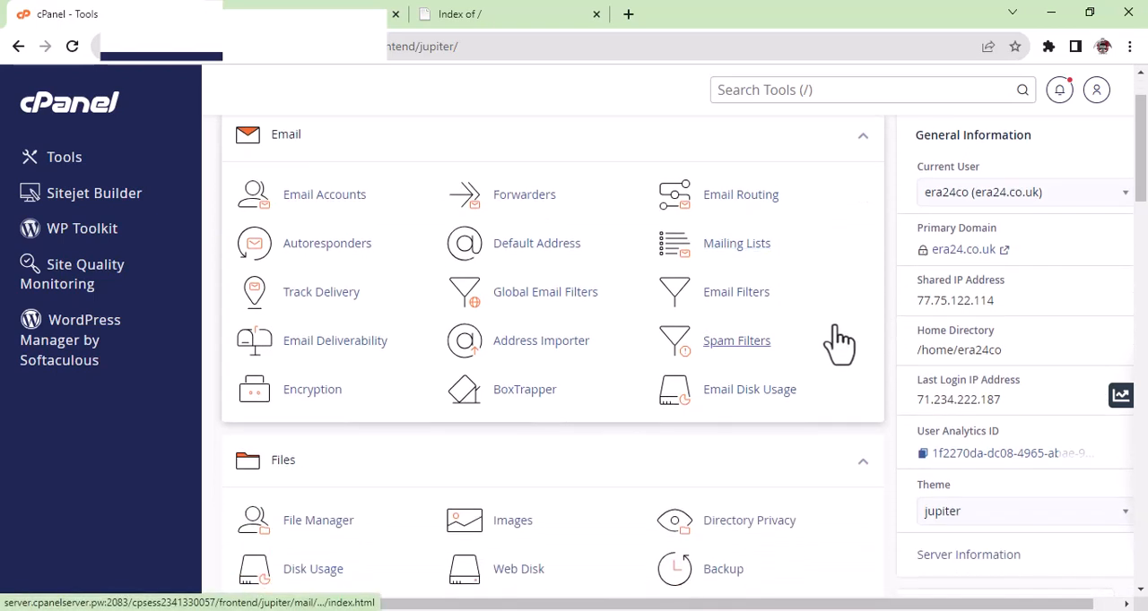
scroll(837, 345, down, 2)
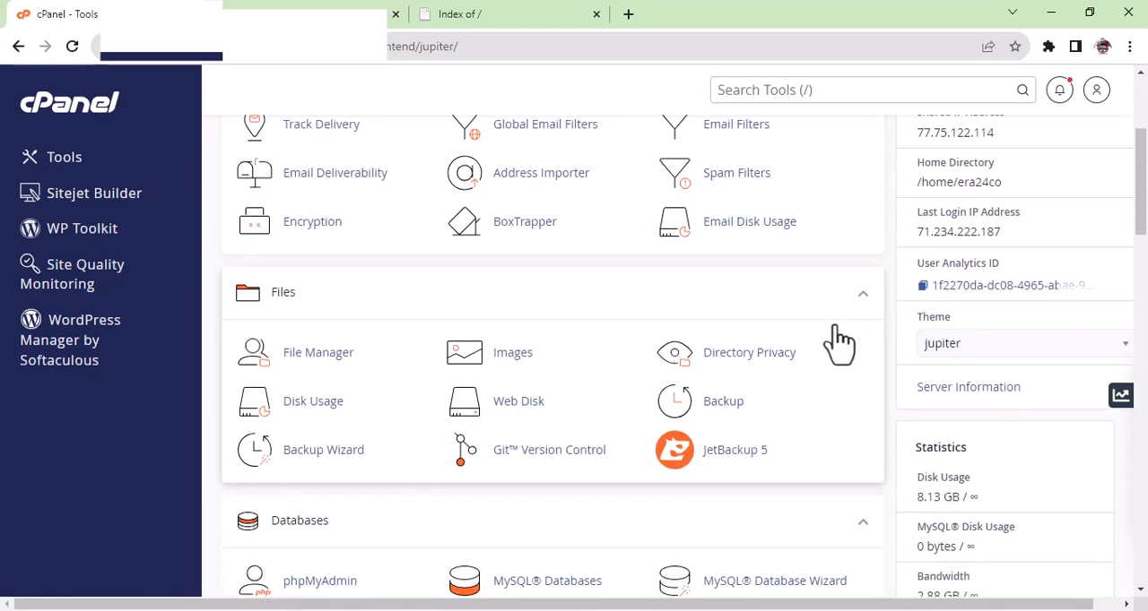
scroll(837, 346, down, 3)
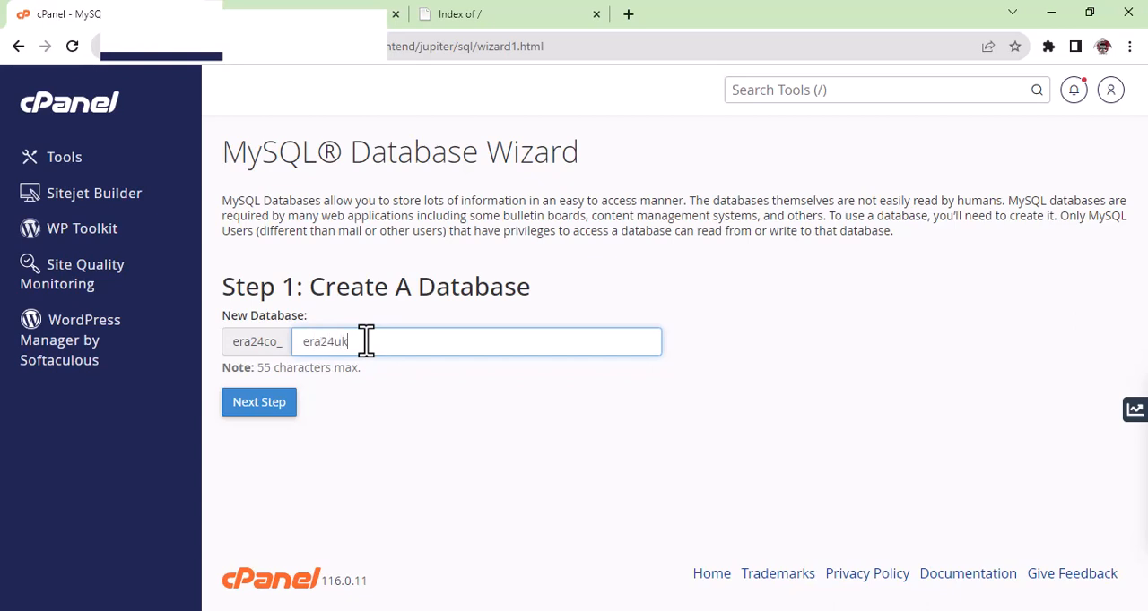
click(285, 403)
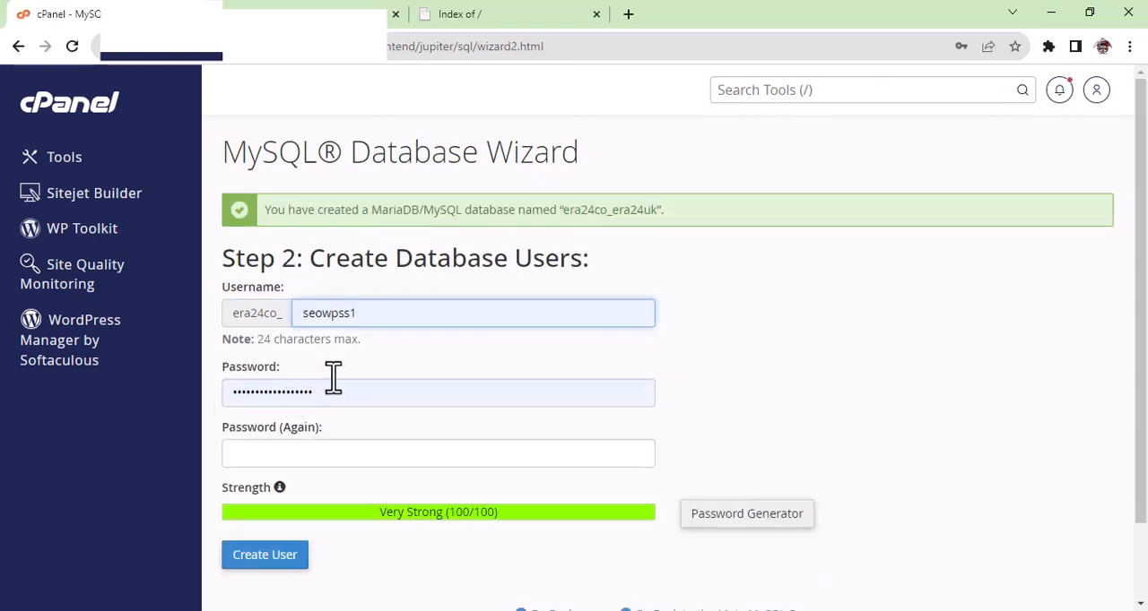
Clear the autofilled username and password from the database user form.
drag(386, 313, 306, 316)
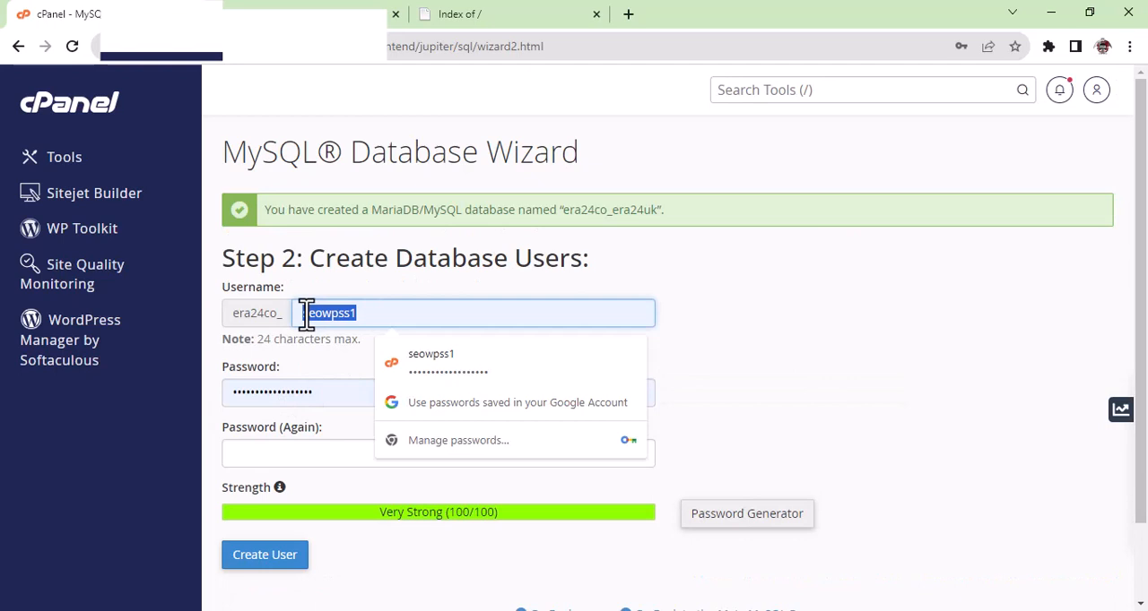
key(BackSpace)
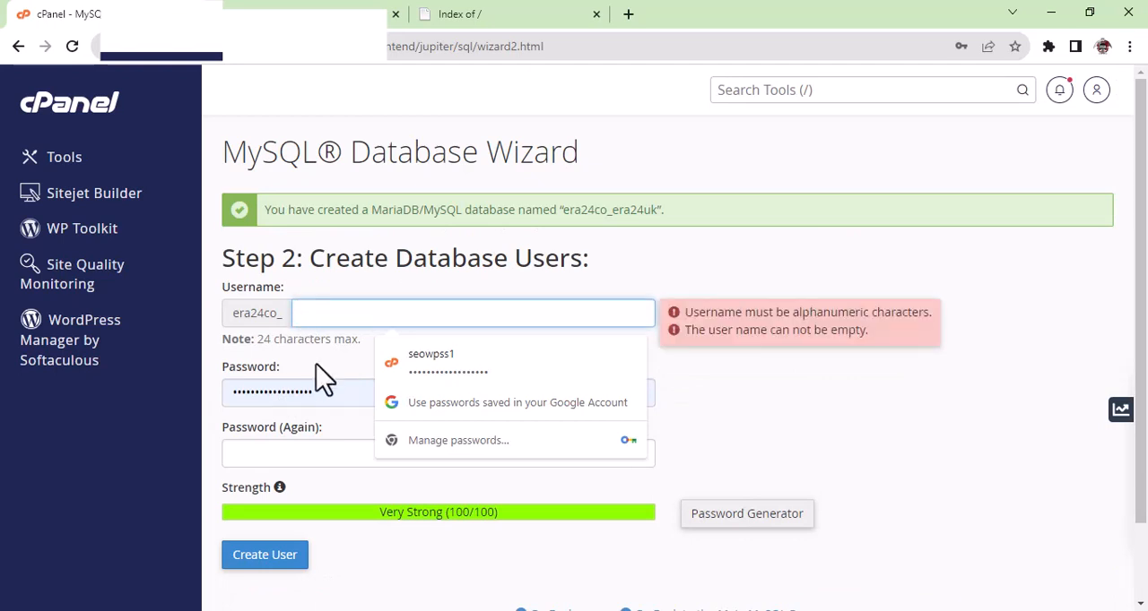
drag(333, 393, 218, 415)
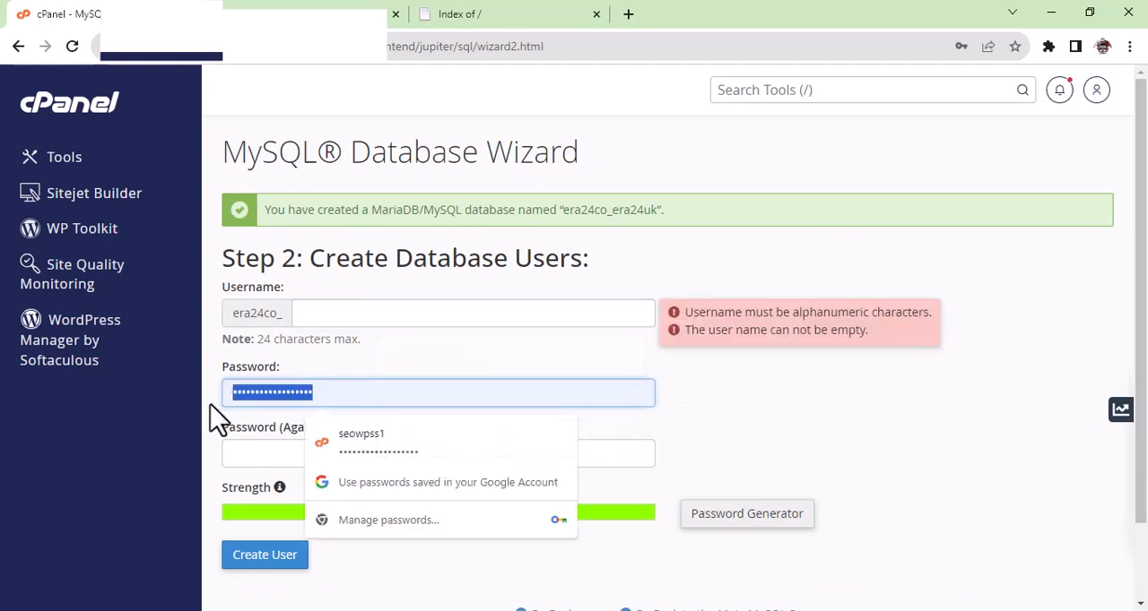
key(BackSpace)
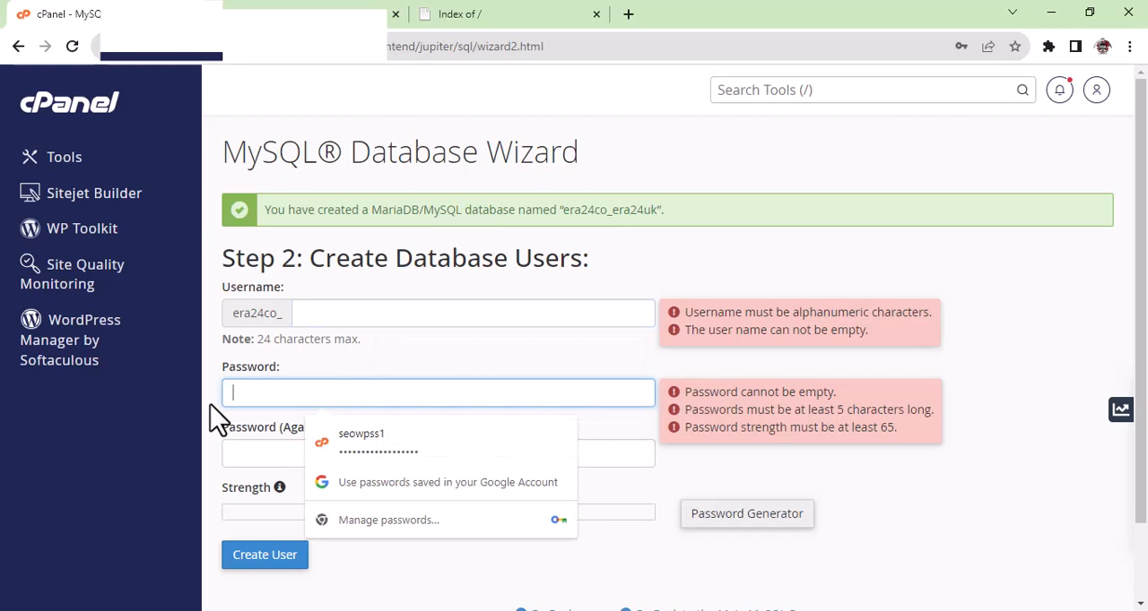
click(421, 344)
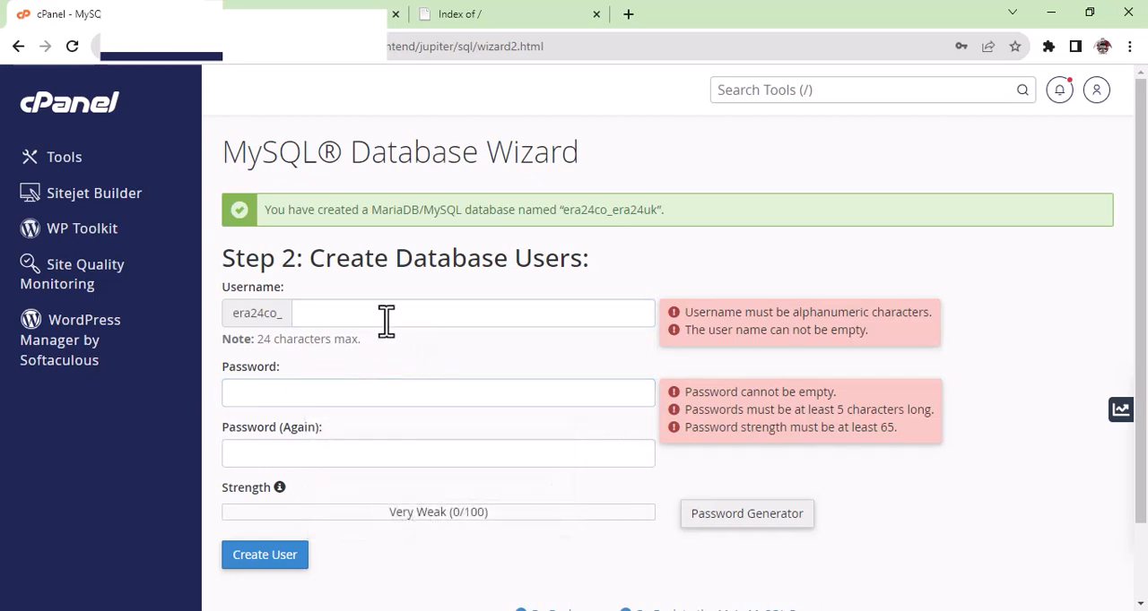
Set the new database user's username to era24uk.
click(387, 316)
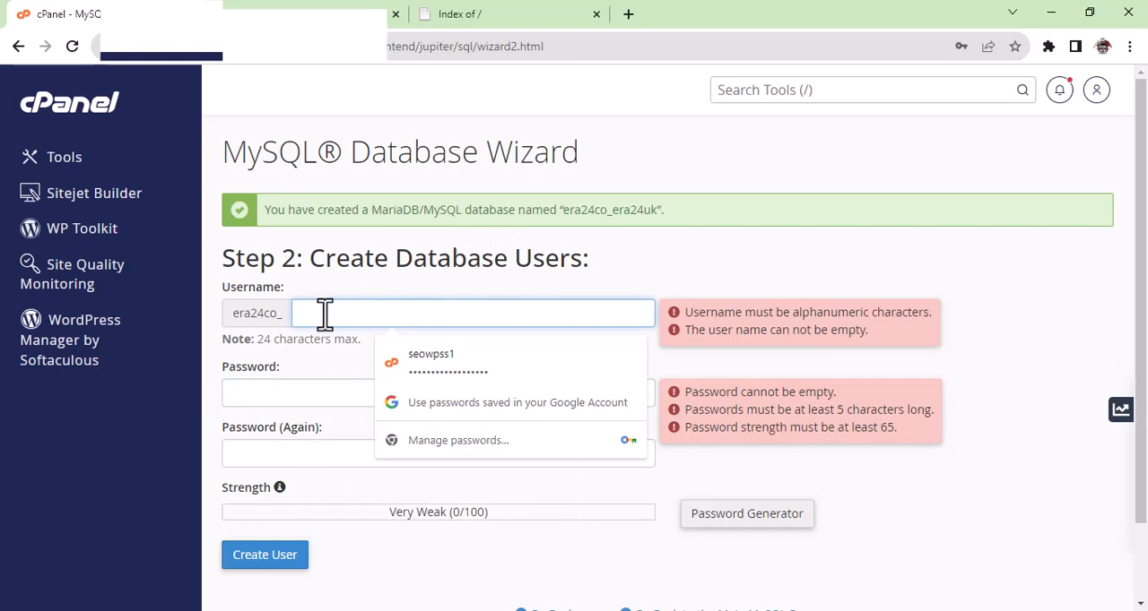
text(er)
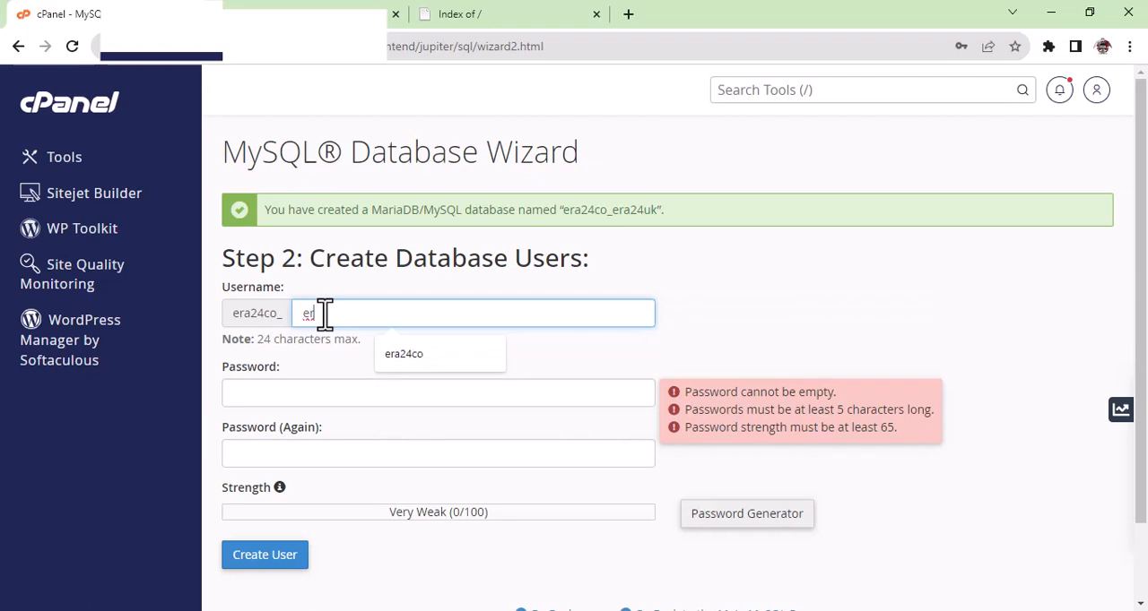
text(a24uk)
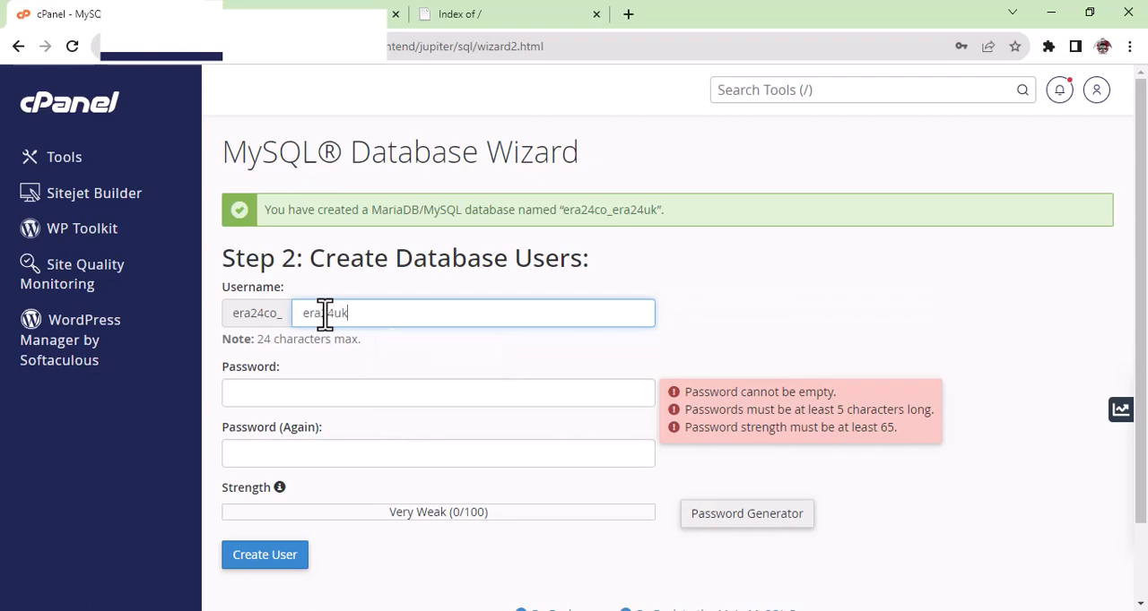
click(417, 357)
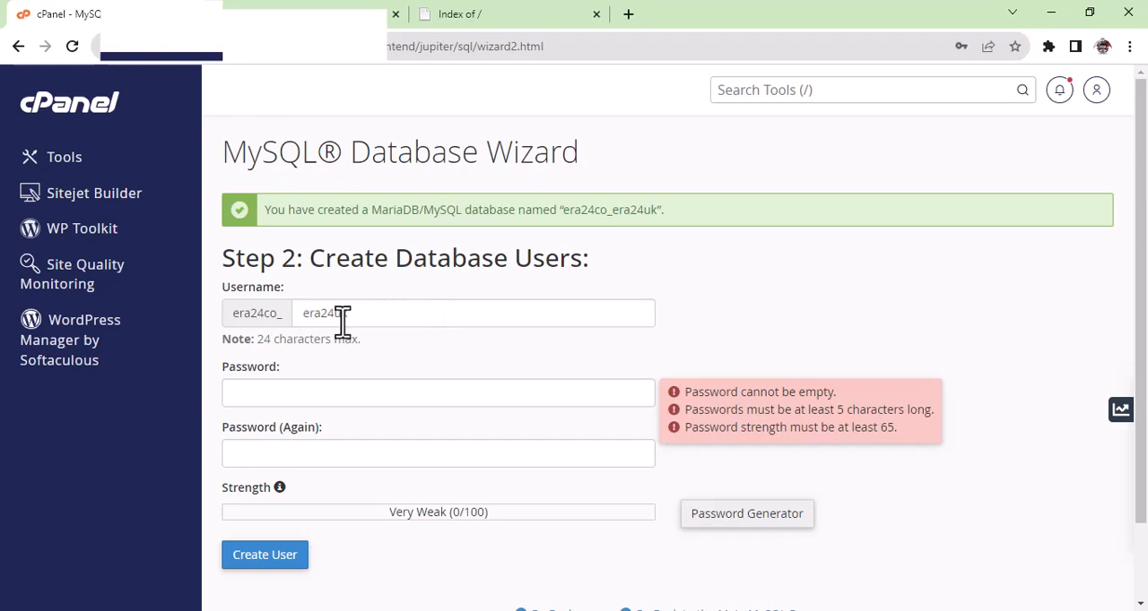
Generate and copy a password for the database user, create the user with it, and dismiss the browser's offer to save it.
click(327, 400)
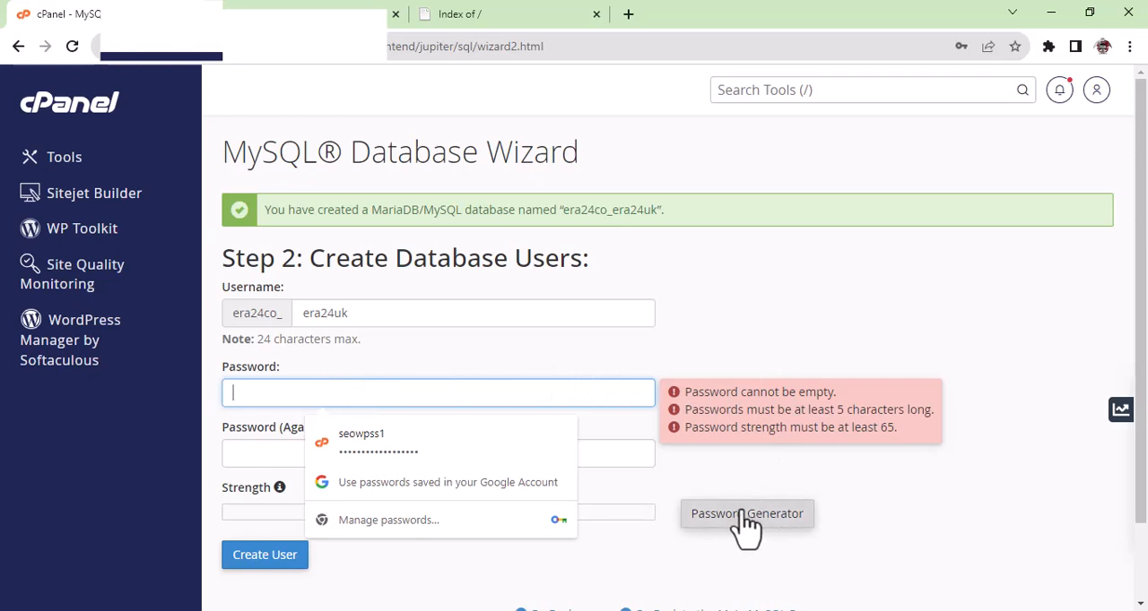
click(773, 527)
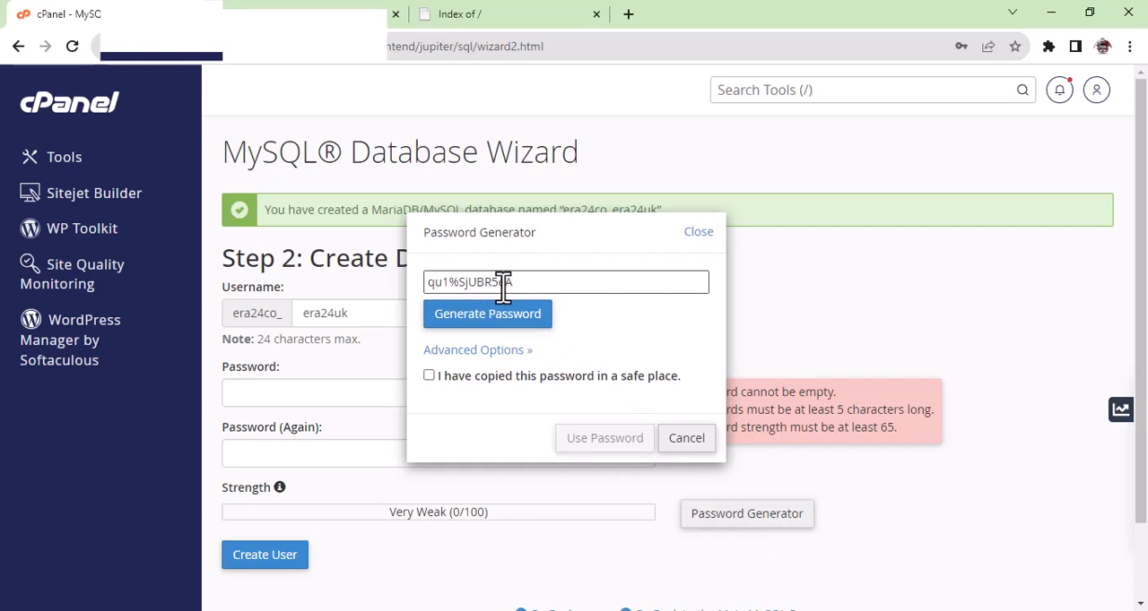
drag(526, 282, 427, 285)
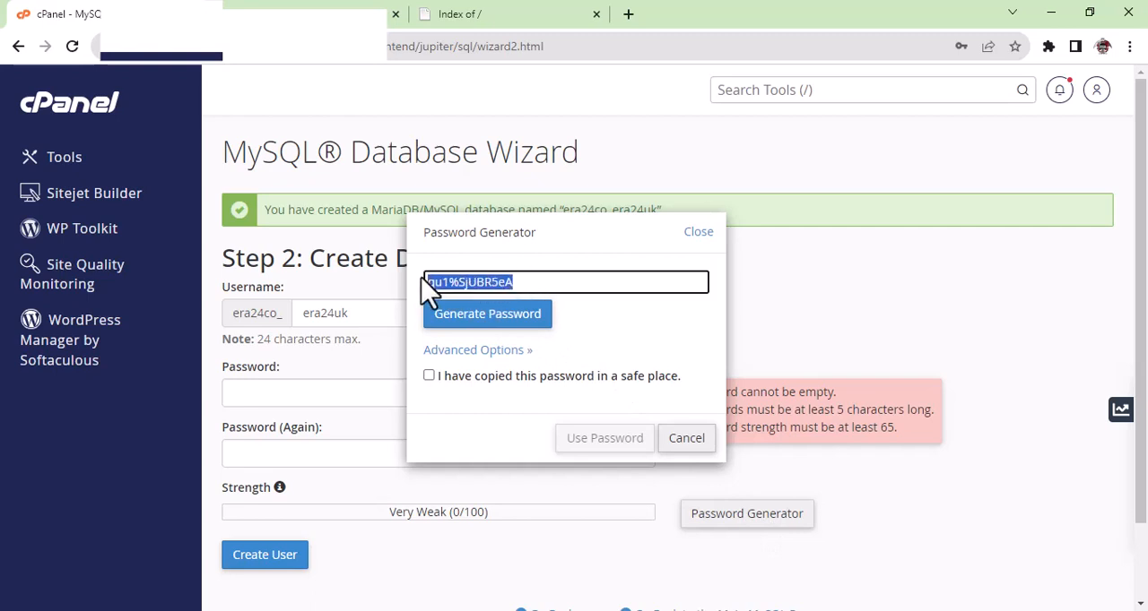
right_click(435, 281)
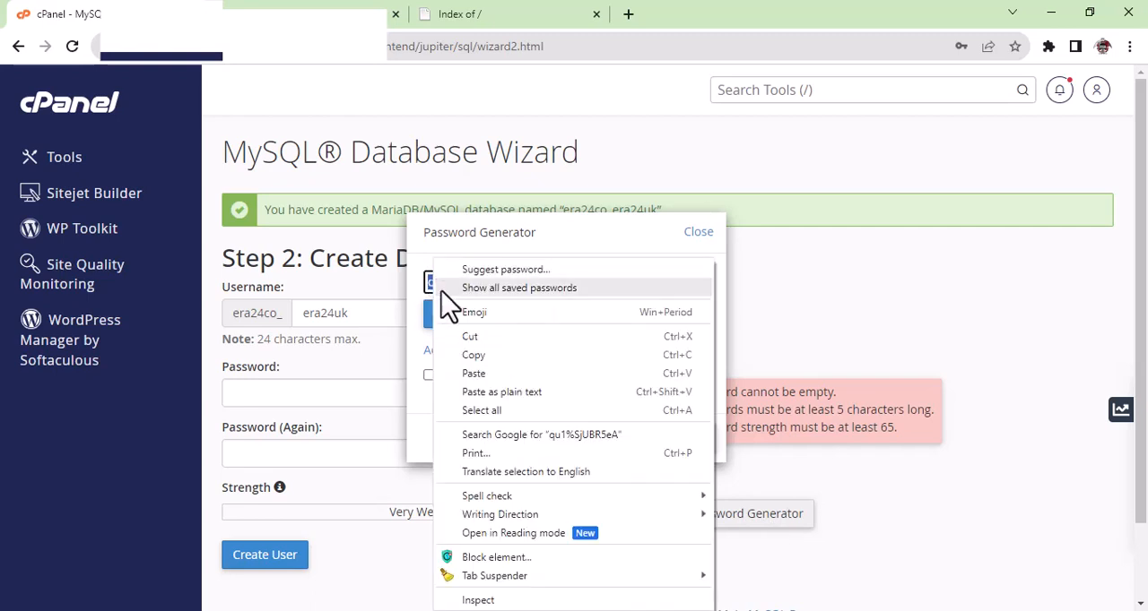
click(470, 356)
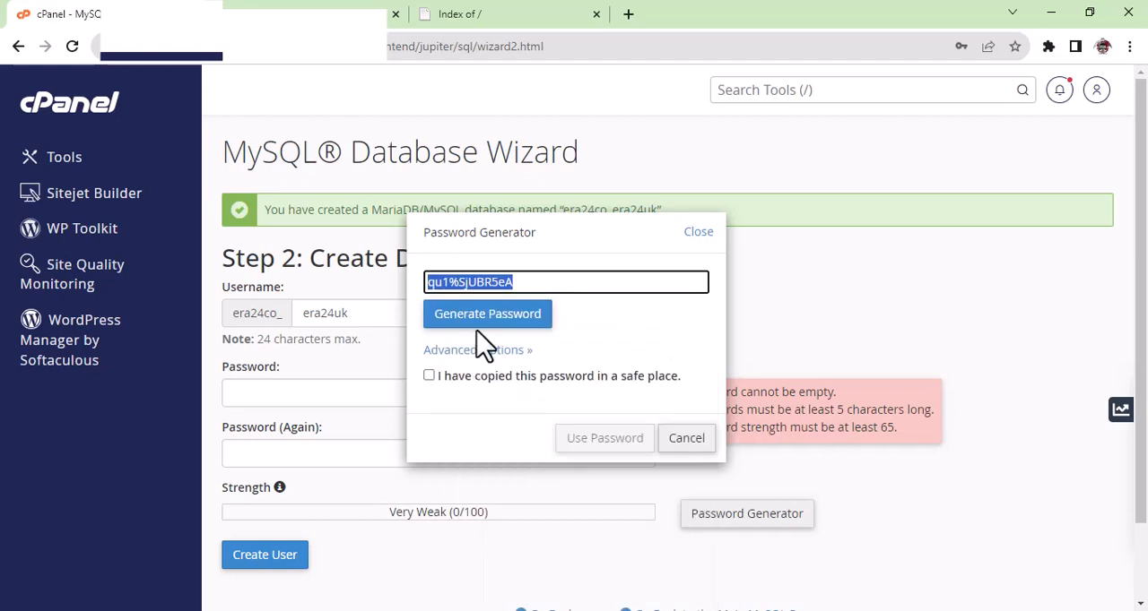
click(478, 375)
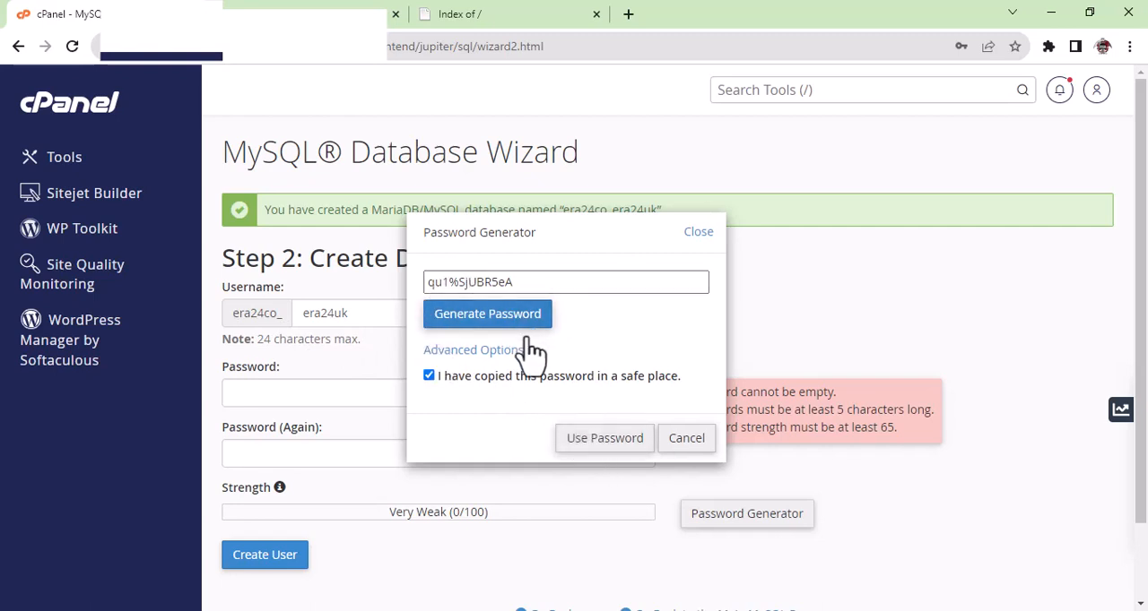
click(587, 449)
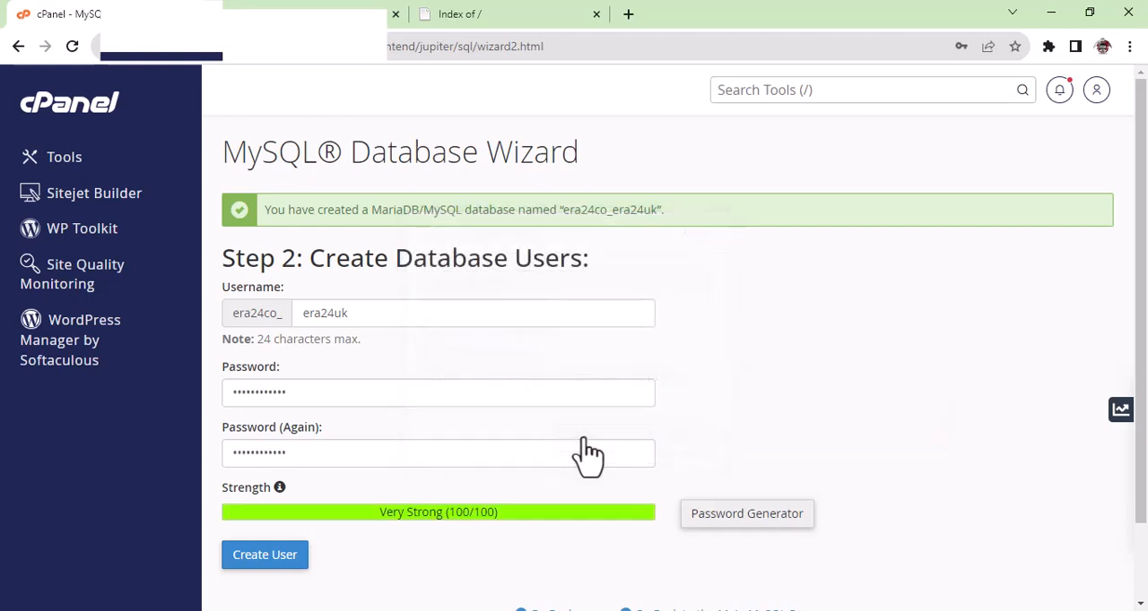
scroll(392, 325, down, 2)
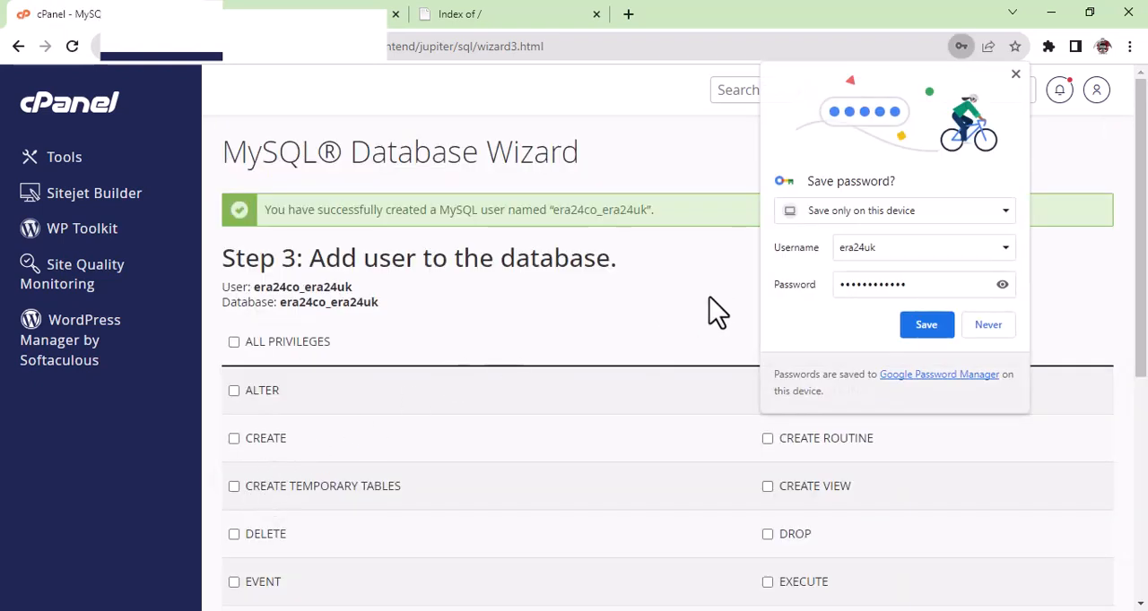
click(1015, 75)
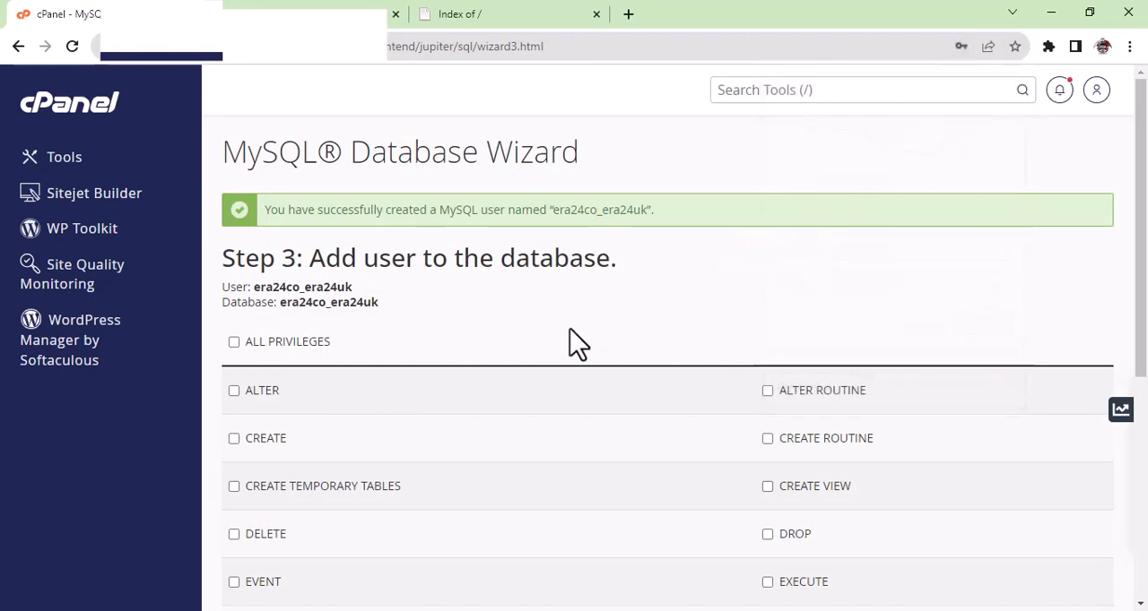
Grant the era24co_era24uk user ALL PRIVILEGES on the era24co_era24uk database and complete the wizard.
scroll(579, 339, down, 1)
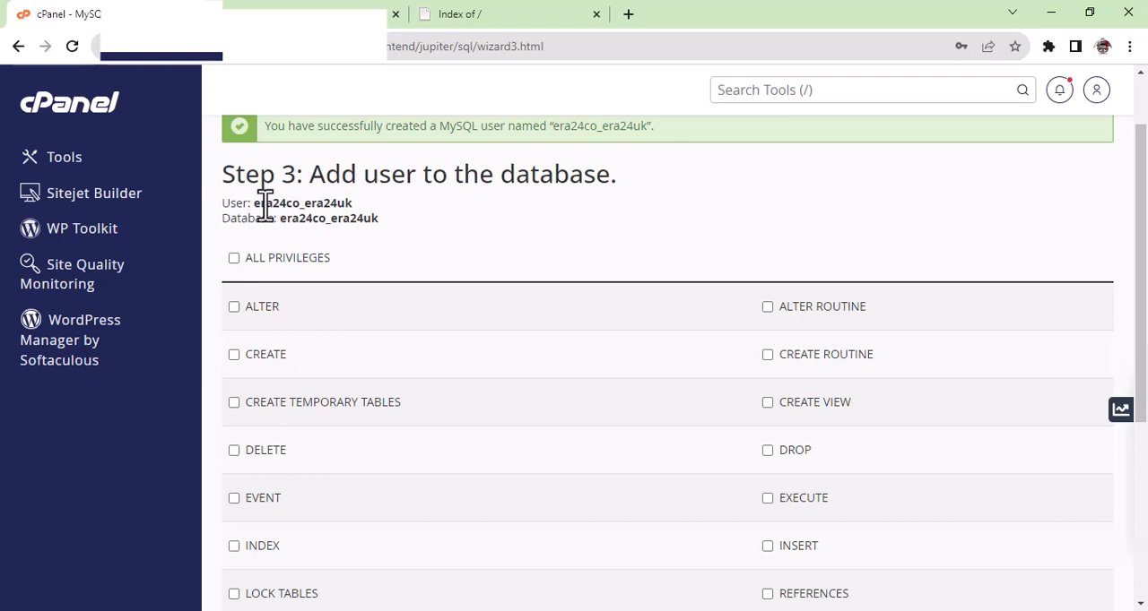
drag(255, 205, 325, 200)
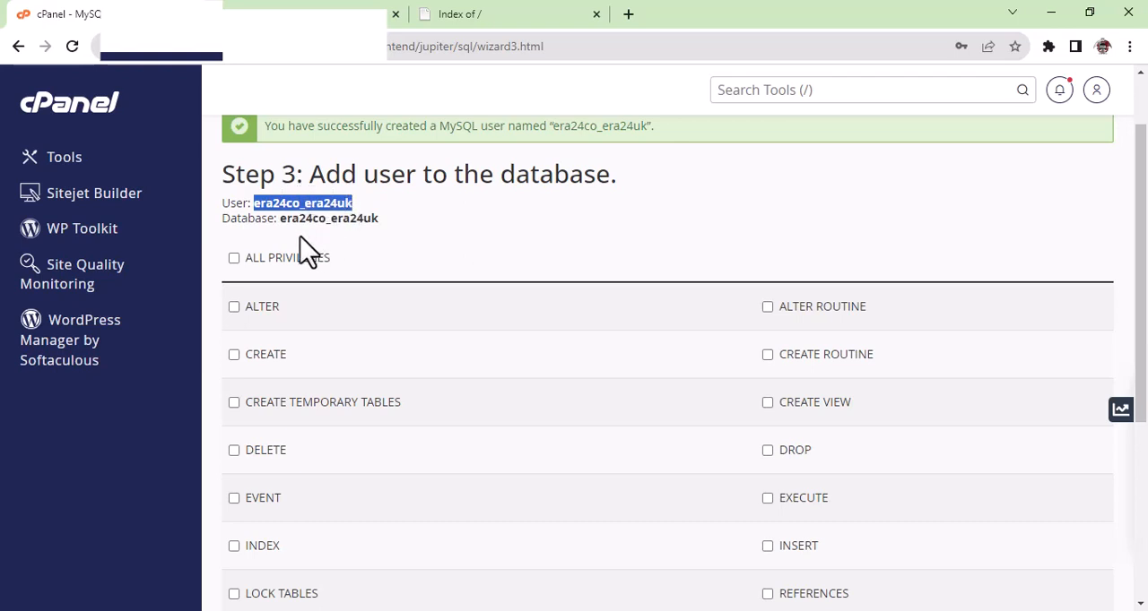
drag(280, 218, 365, 218)
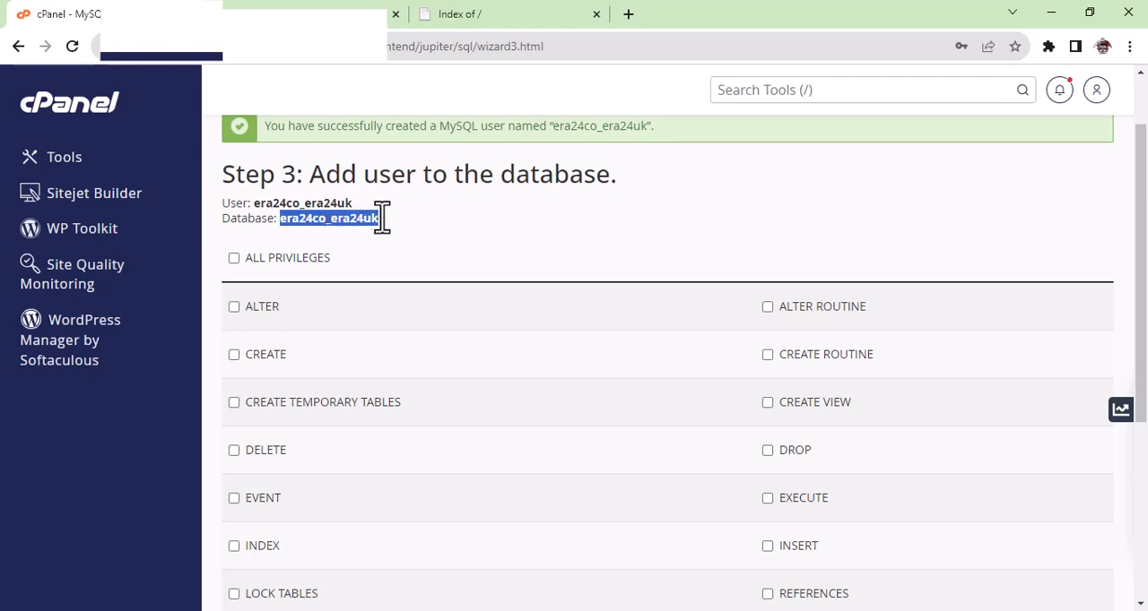
click(234, 259)
scroll(530, 266, down, 3)
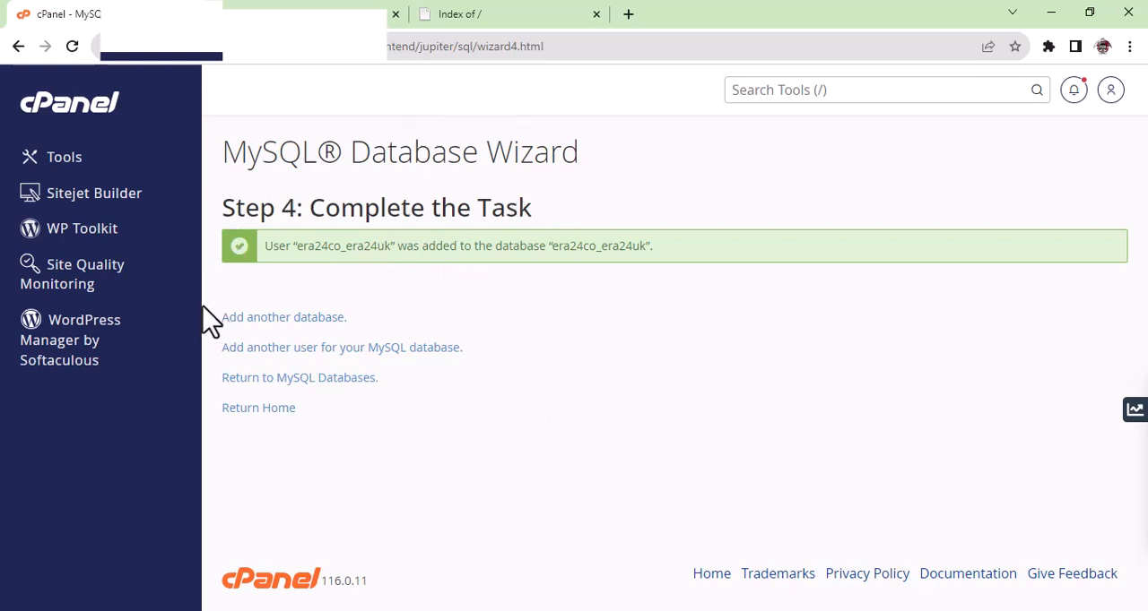
Open the cPanel Tools page in a new tab and launch File Manager from its Files section.
right_click(64, 166)
click(116, 170)
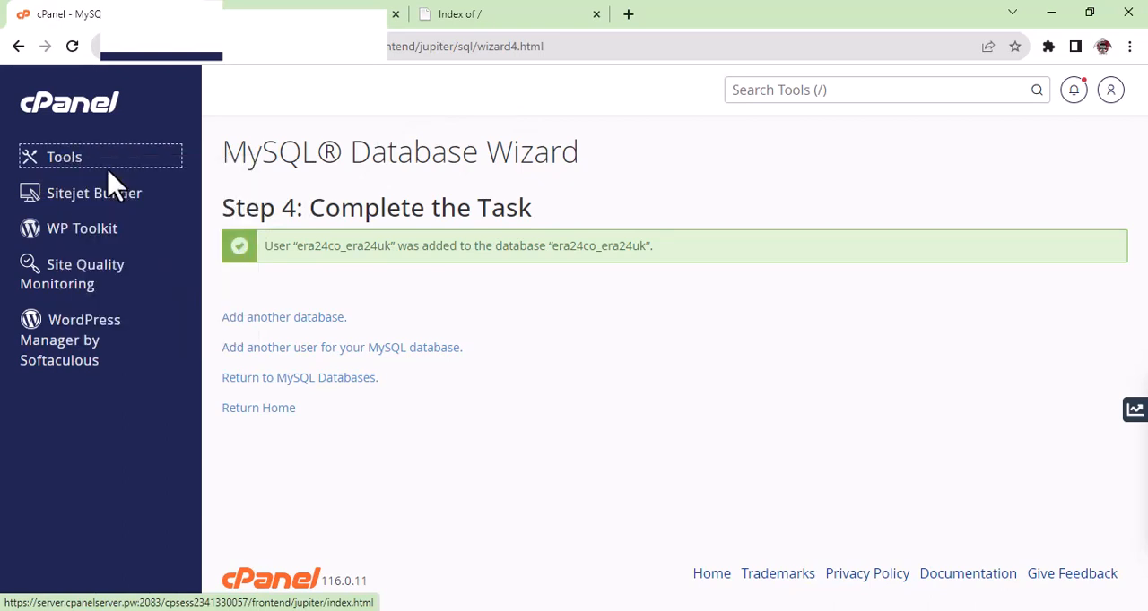
key(Return)
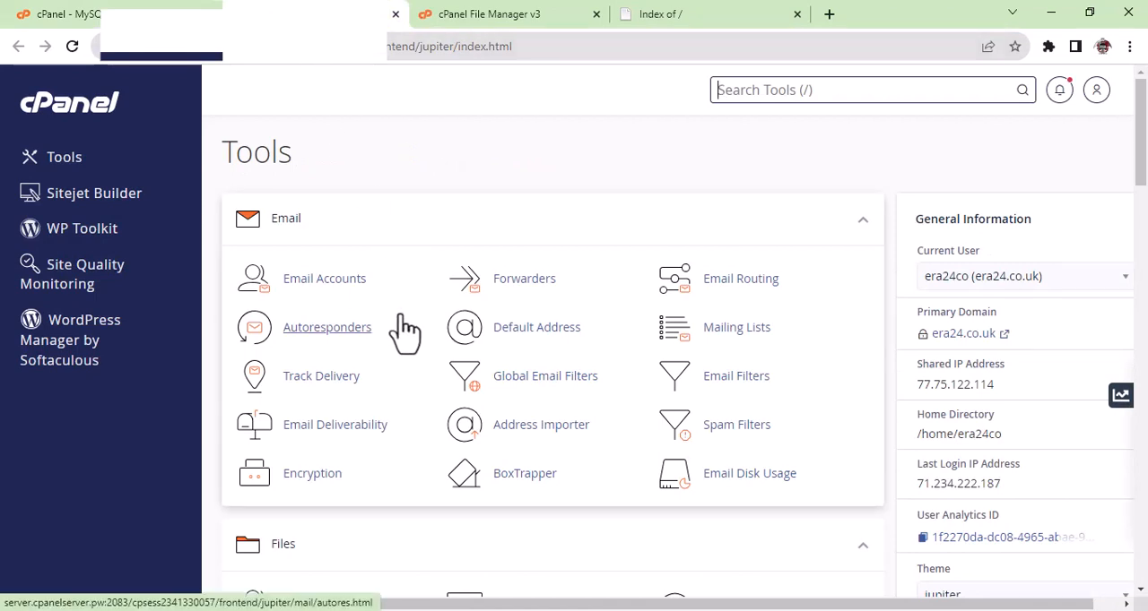
scroll(405, 332, down, 1)
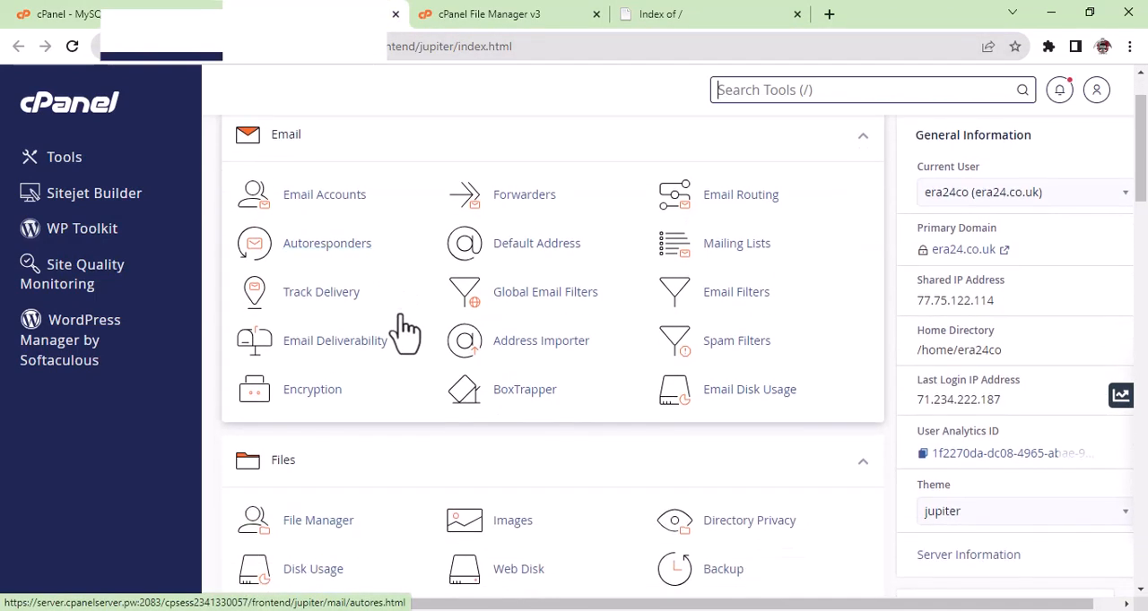
scroll(405, 330, down, 2)
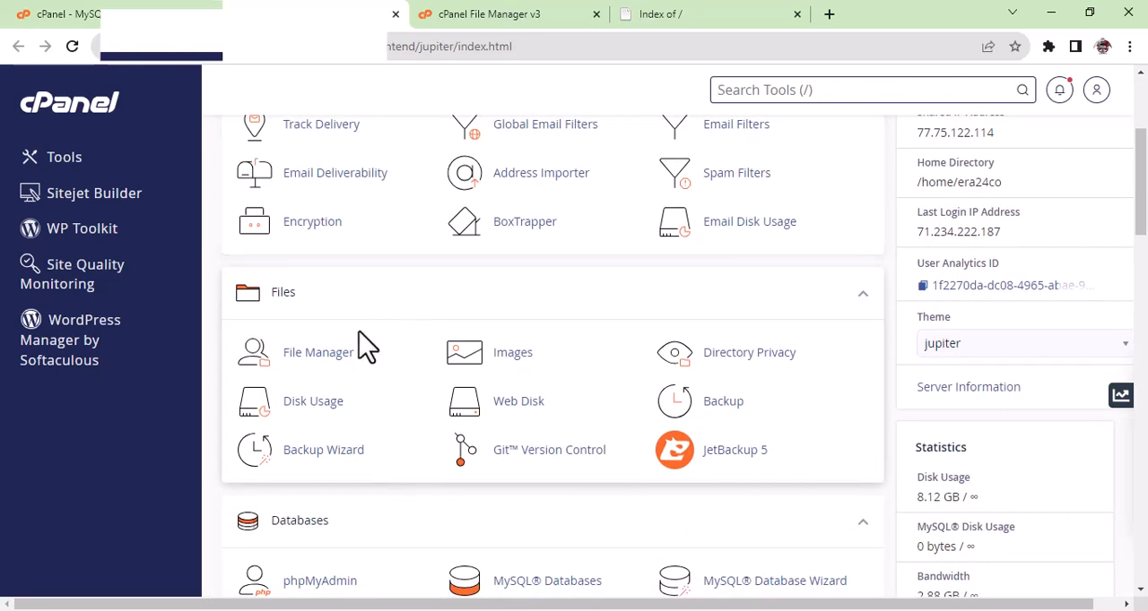
click(339, 354)
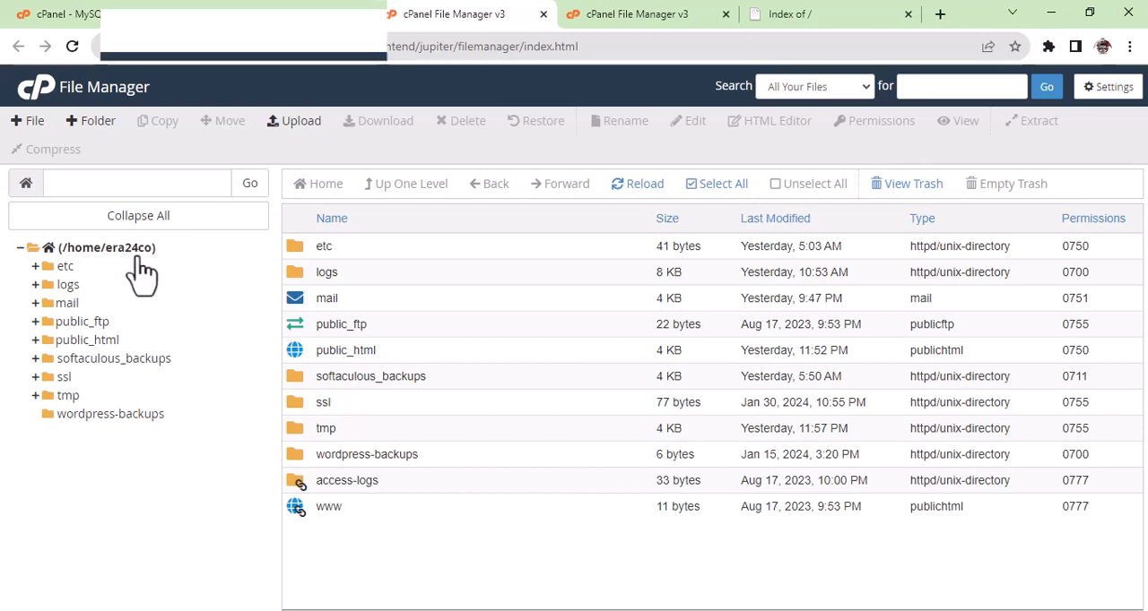
Go into the public_html folder, look through its contents, and open the file upload page for it.
double_click(400, 352)
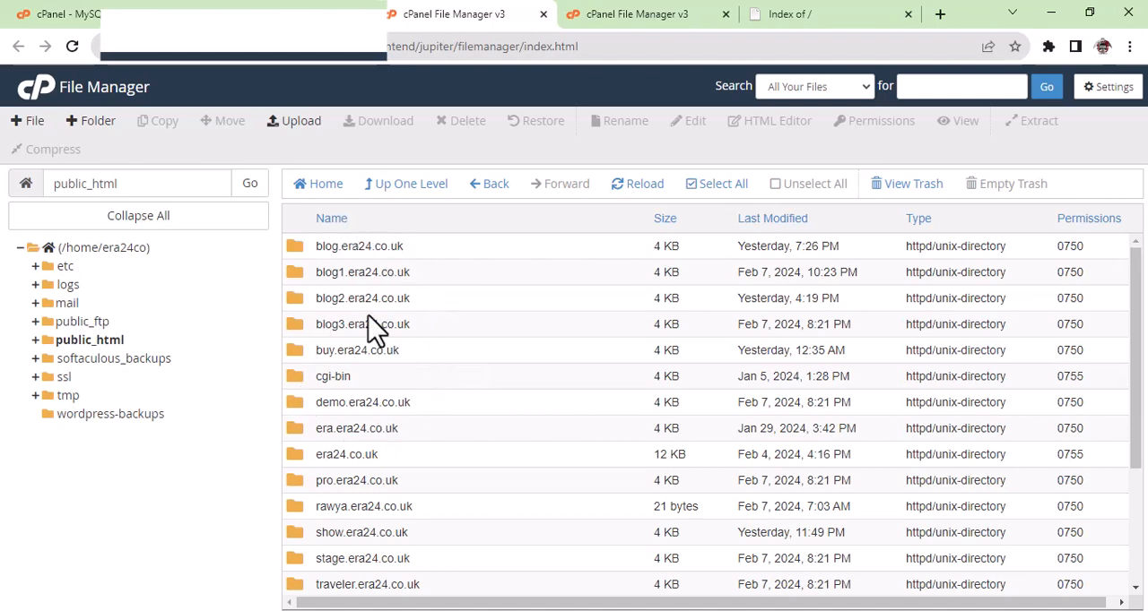
scroll(371, 327, down, 2)
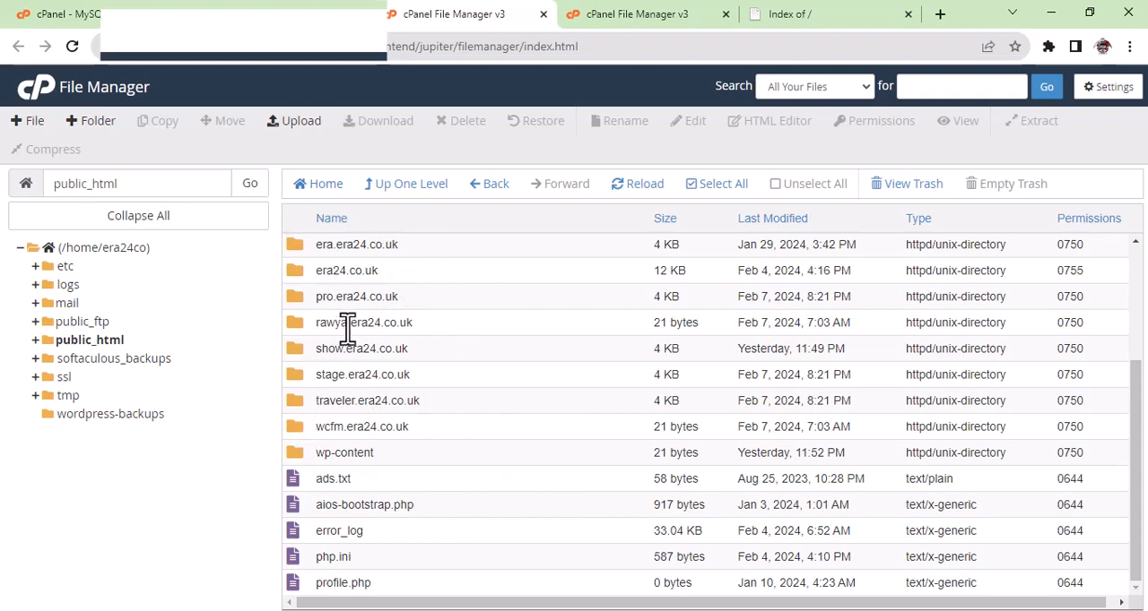
scroll(404, 375, up, 2)
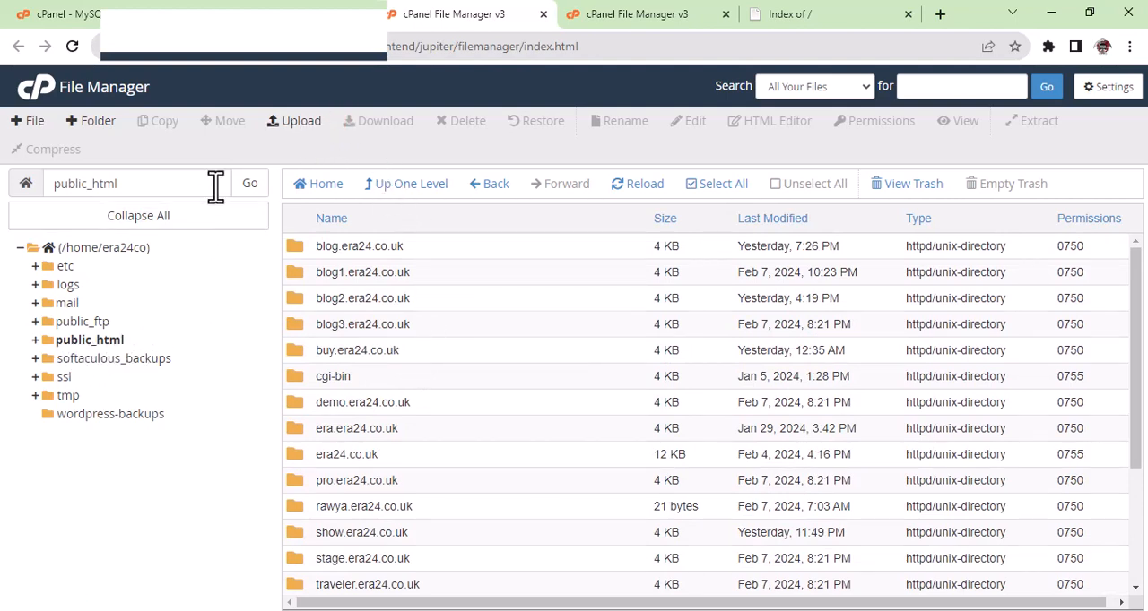
click(296, 125)
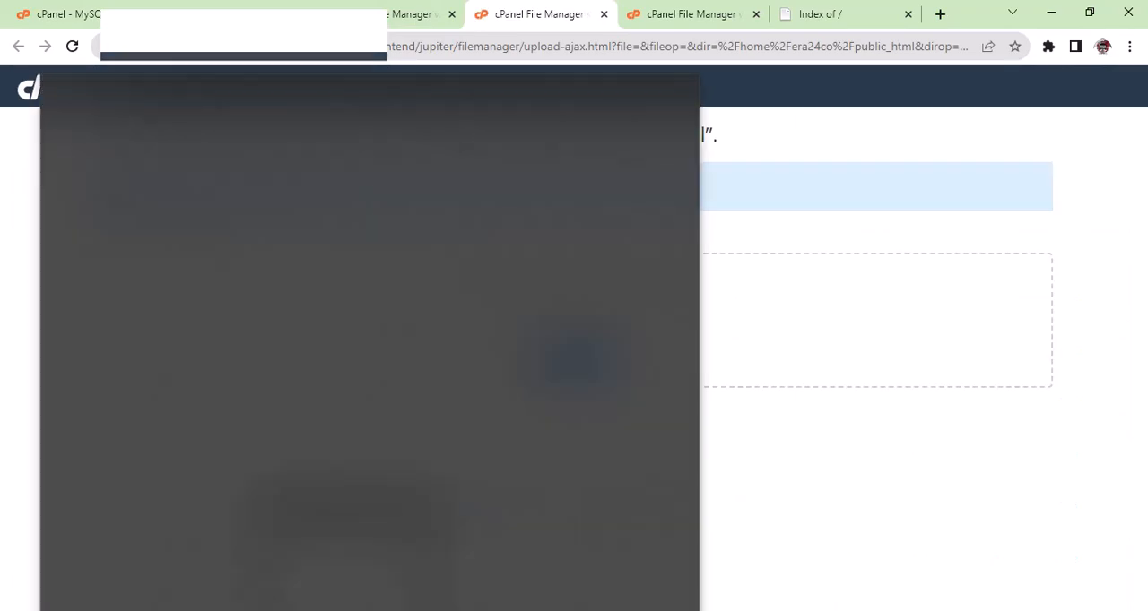
Upload installer.php and the 20240208_era24uk archive zip together from the local Downloads folder to public_html.
mouse_move(385, 610)
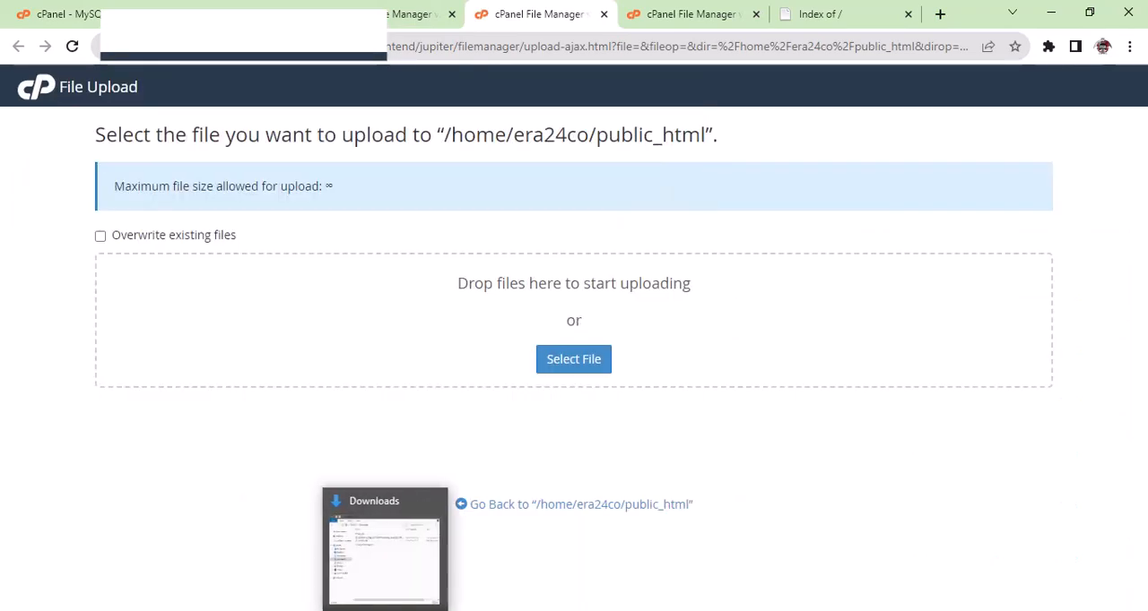
click(386, 568)
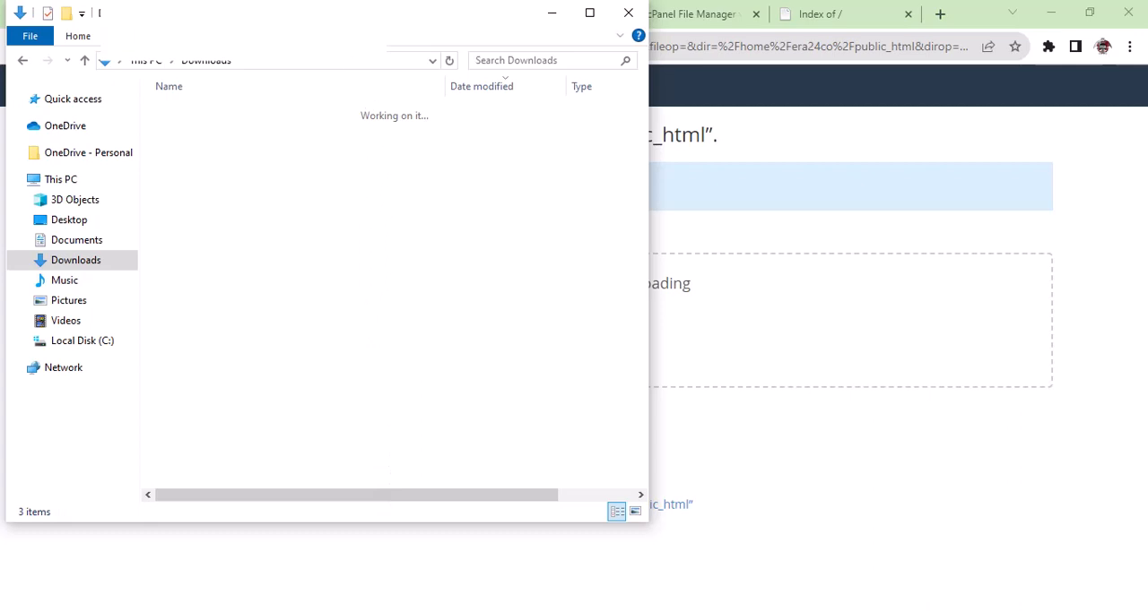
drag(330, 30, 325, 84)
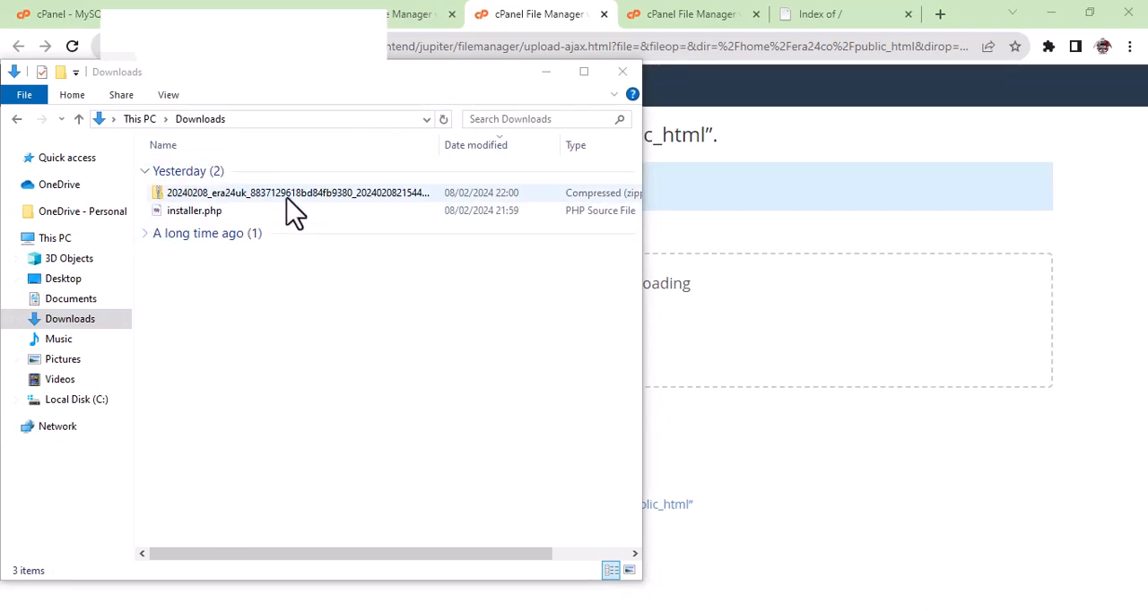
click(251, 213)
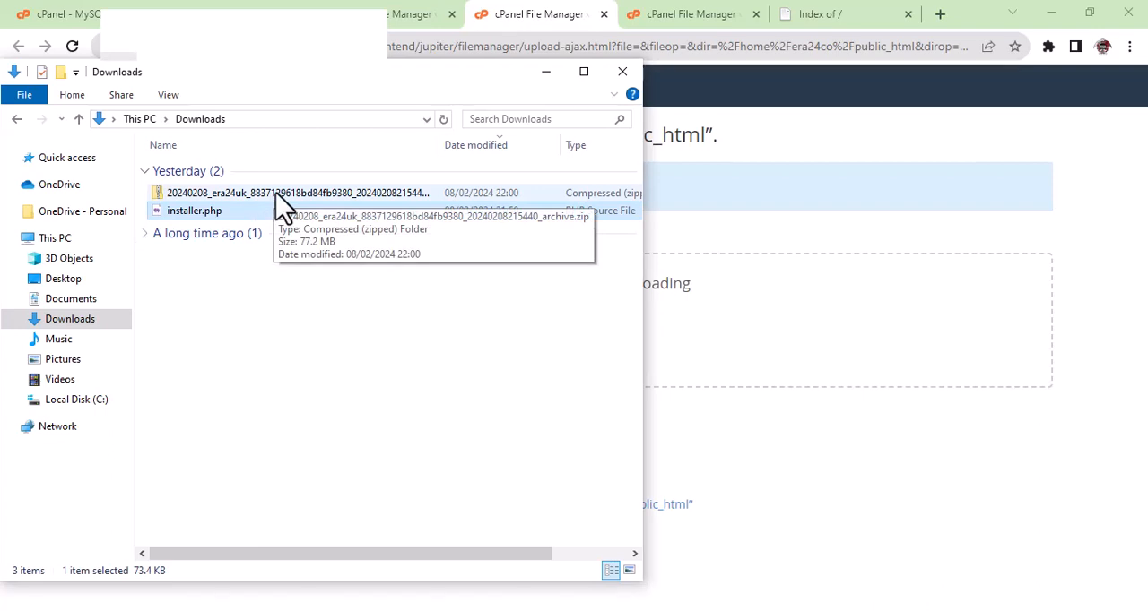
ctrl+click(276, 196)
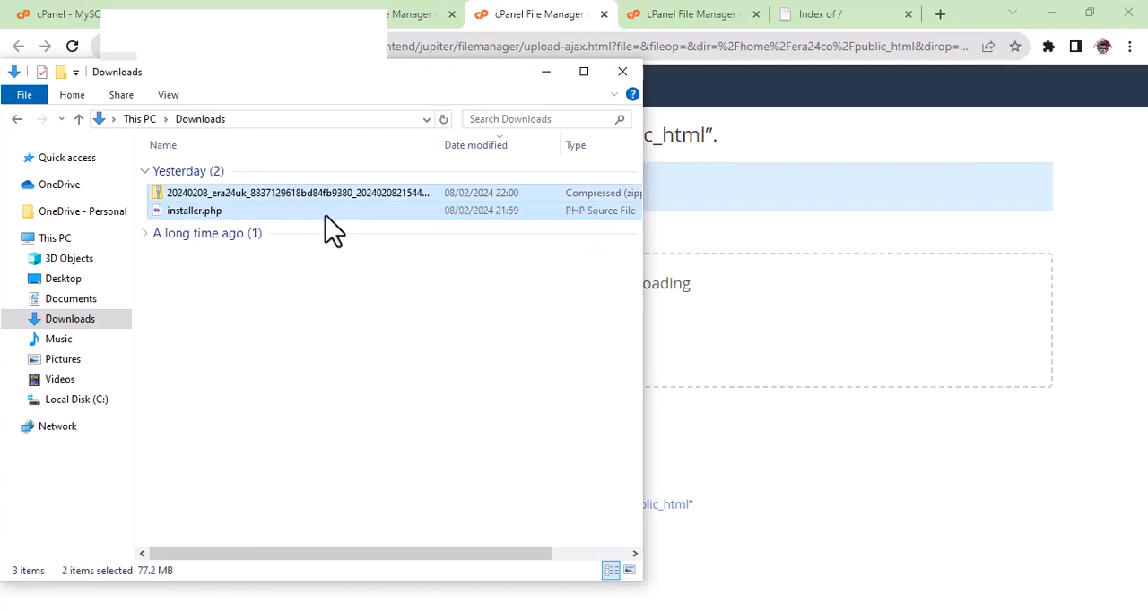
drag(329, 214, 726, 350)
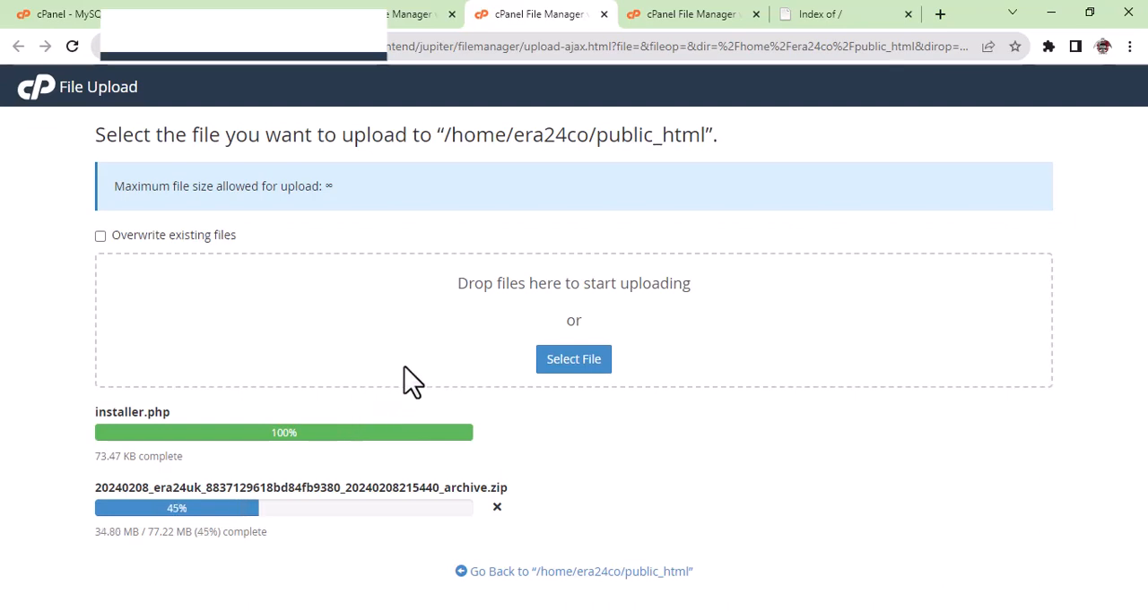
Check the upload progress, reload the public_html listing in File Manager, and look for the archive zip and installer.php.
click(842, 24)
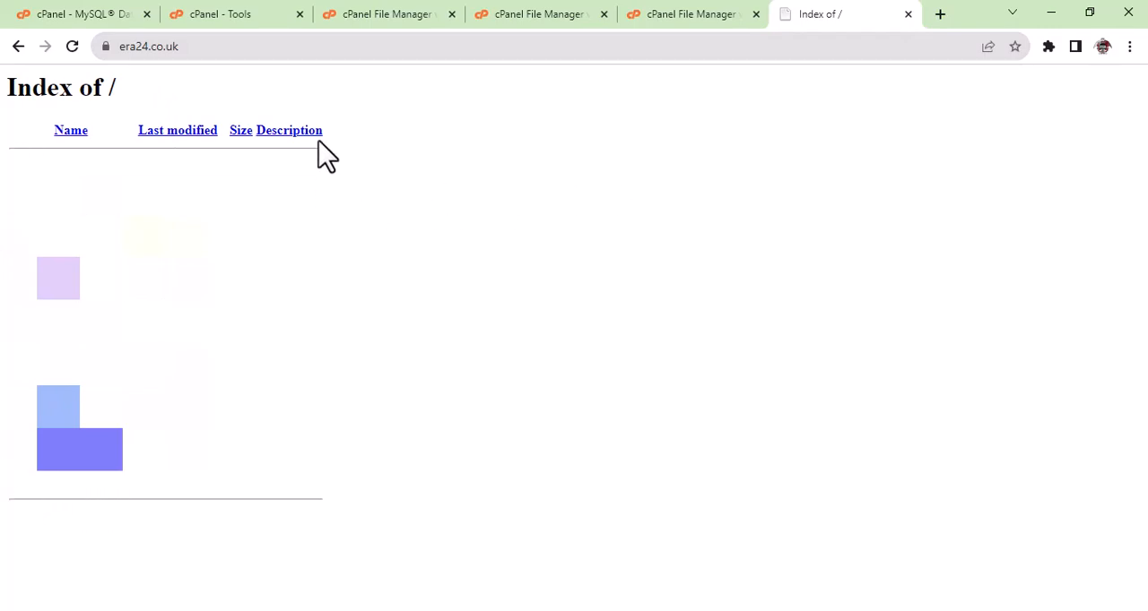
click(390, 18)
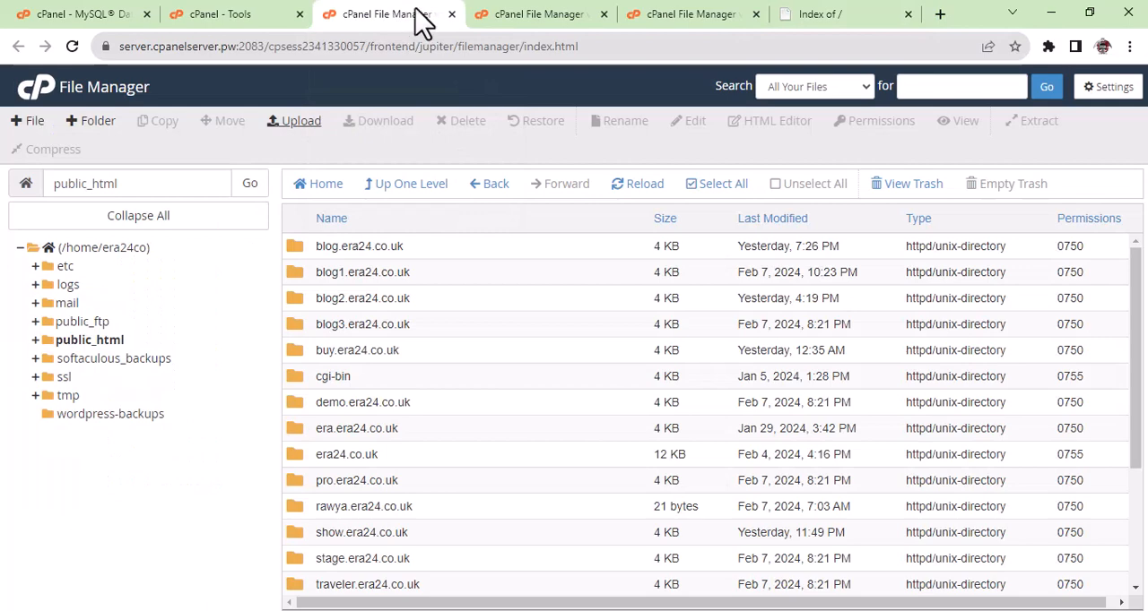
click(523, 17)
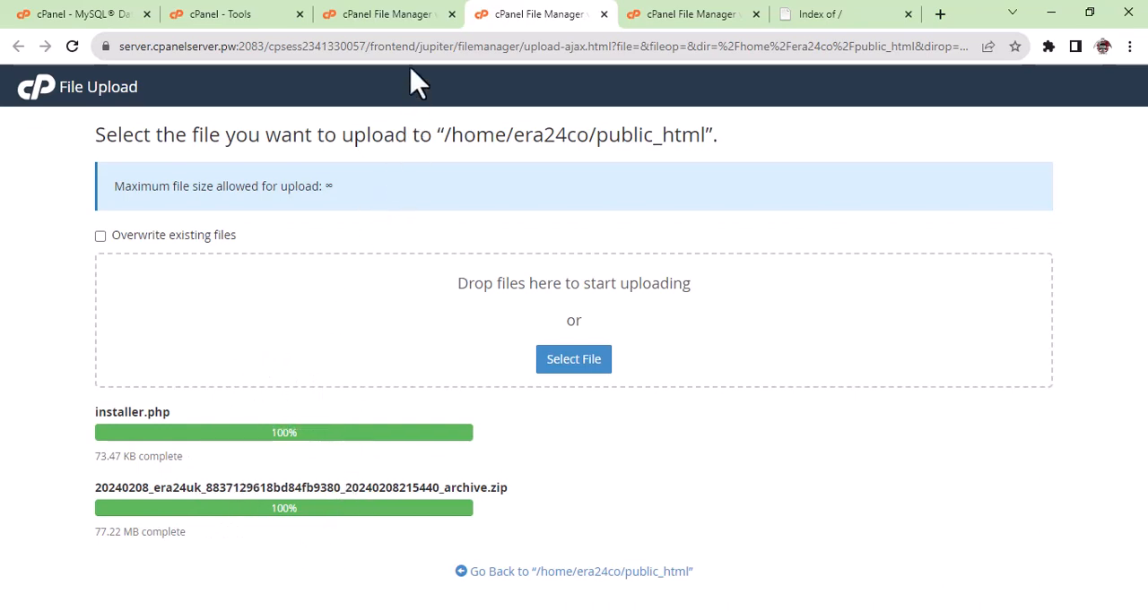
click(405, 16)
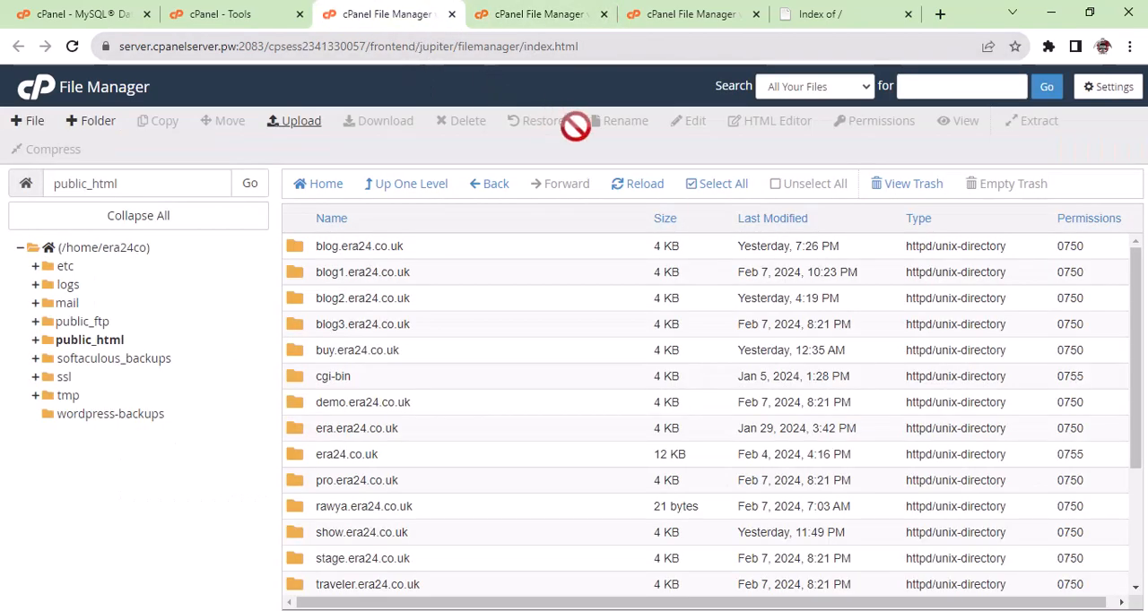
click(629, 183)
scroll(615, 395, down, 3)
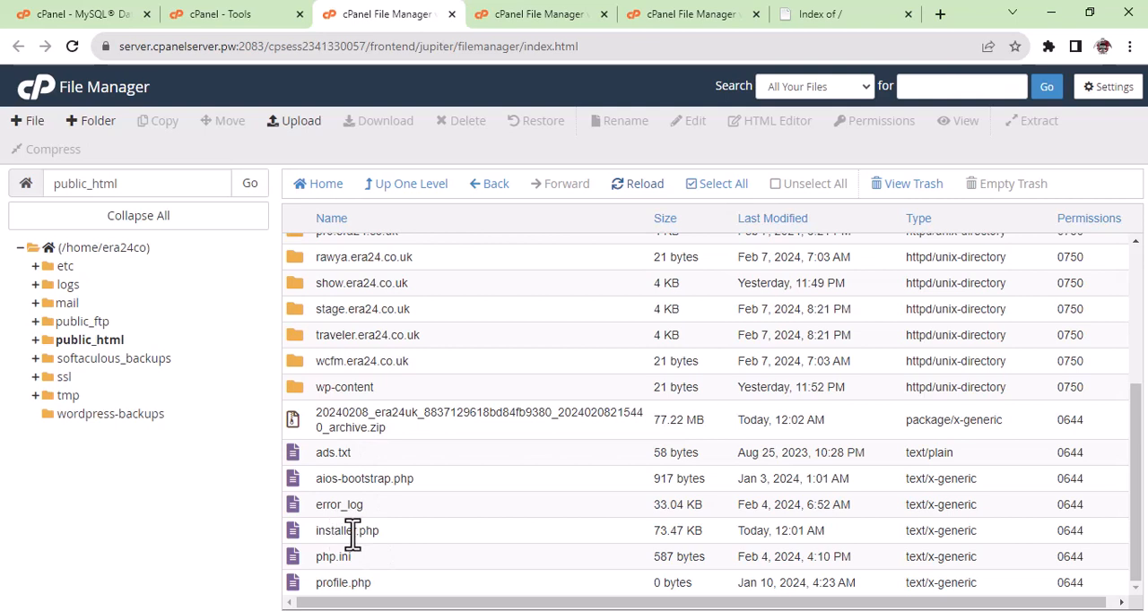
click(802, 24)
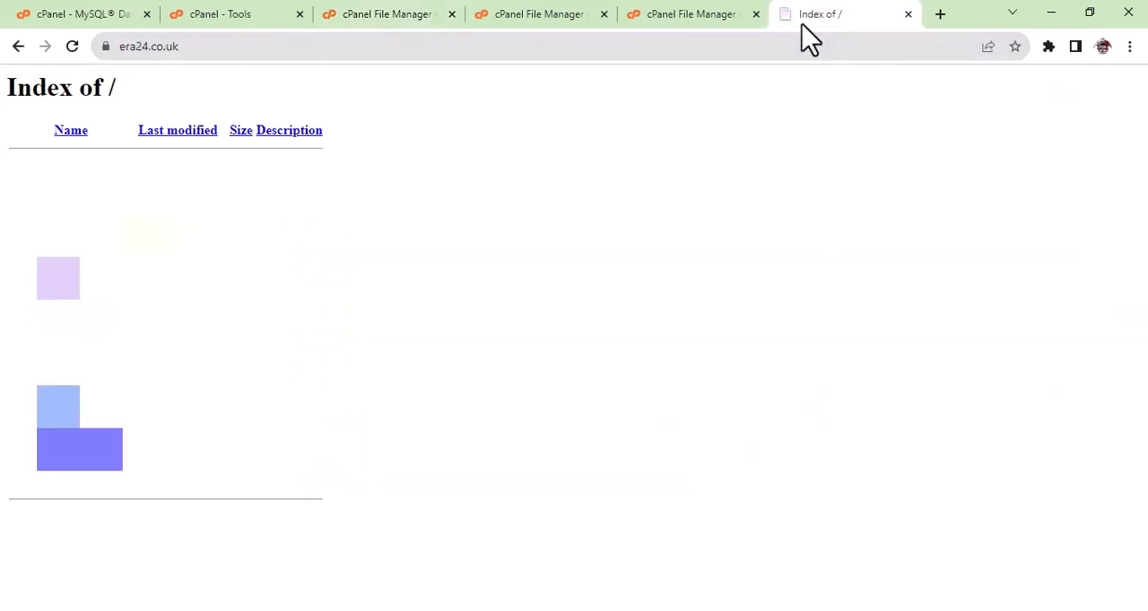
click(235, 45)
click(235, 46)
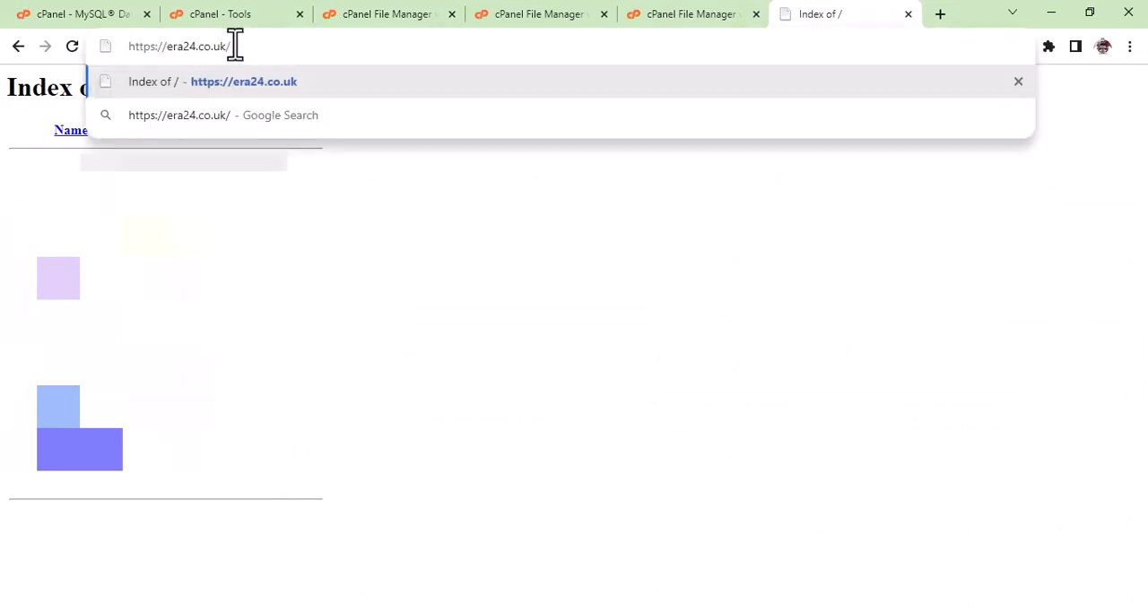
text(inst)
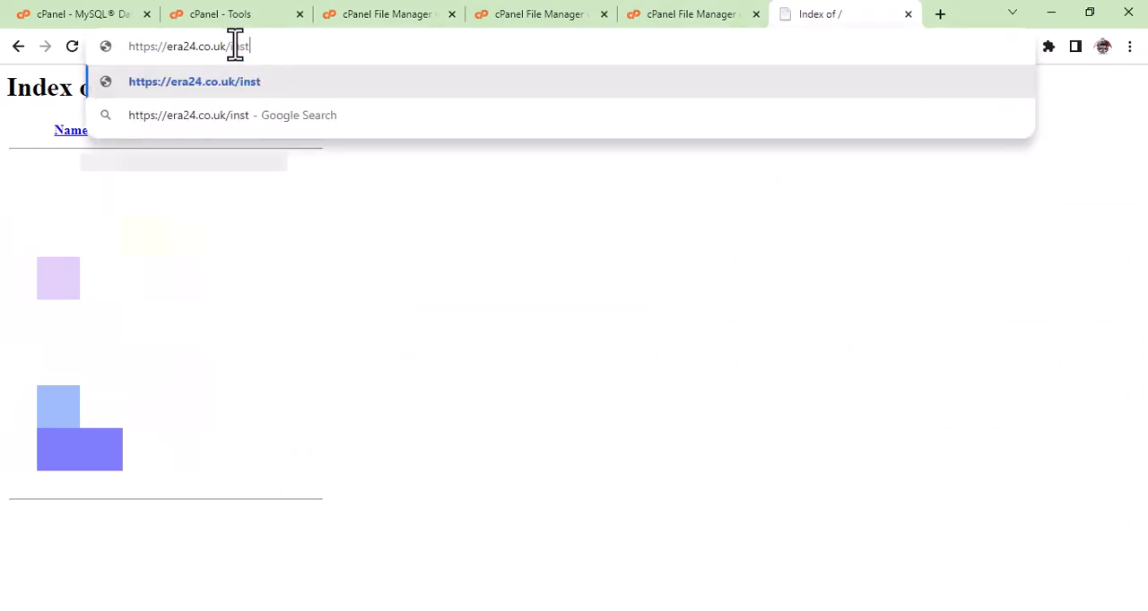
text(aller)
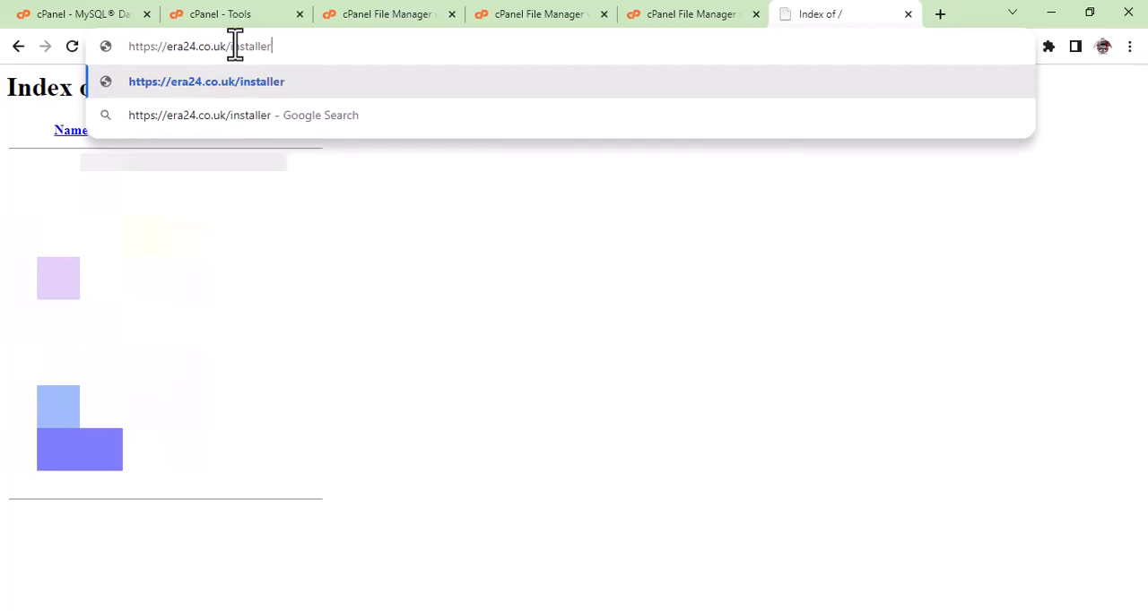
text(.php)
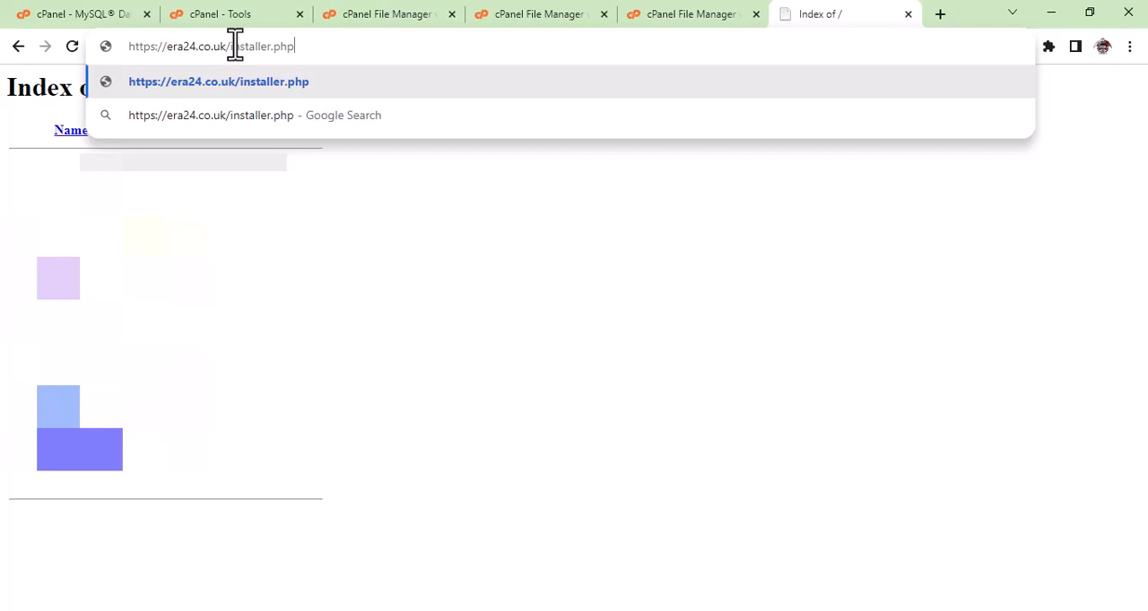
key(Return)
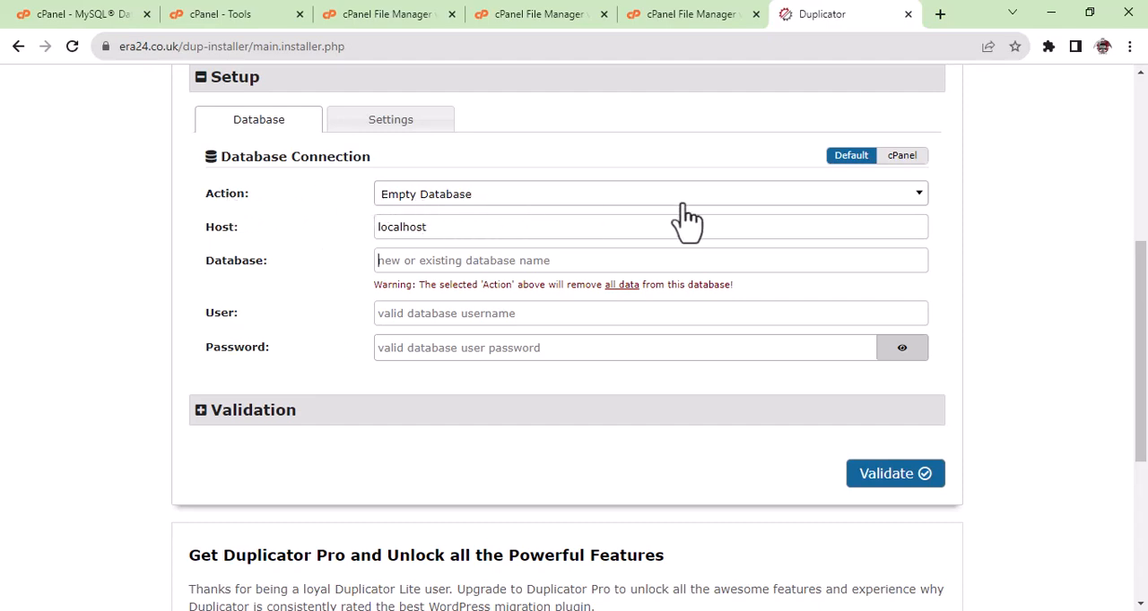
Keep the Empty Database action and enter era24co_era24uk as both the database name and the database user.
click(492, 211)
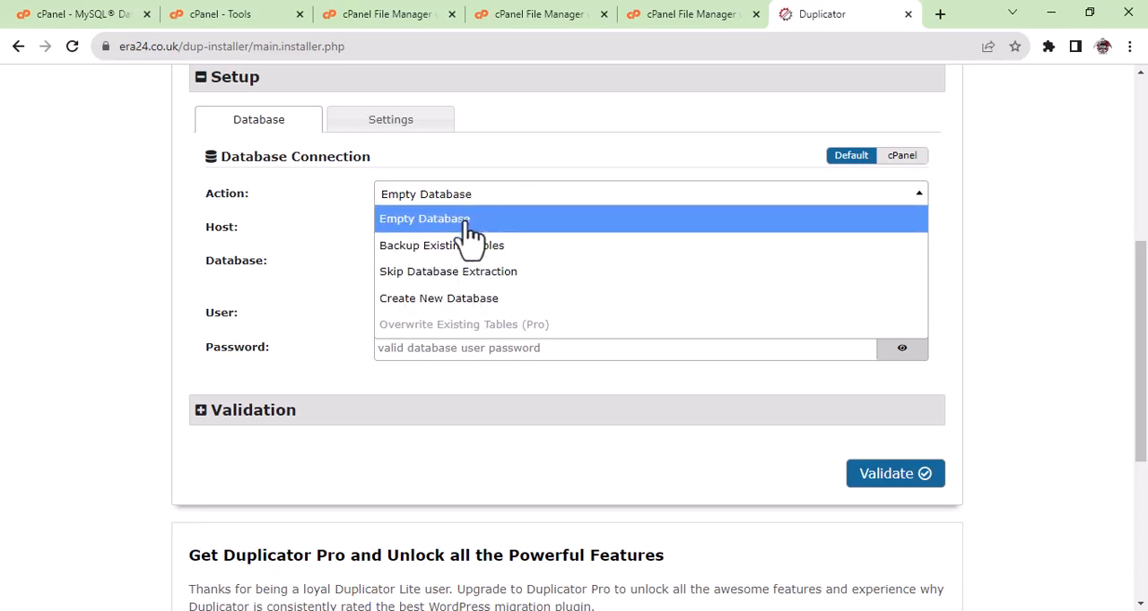
click(309, 204)
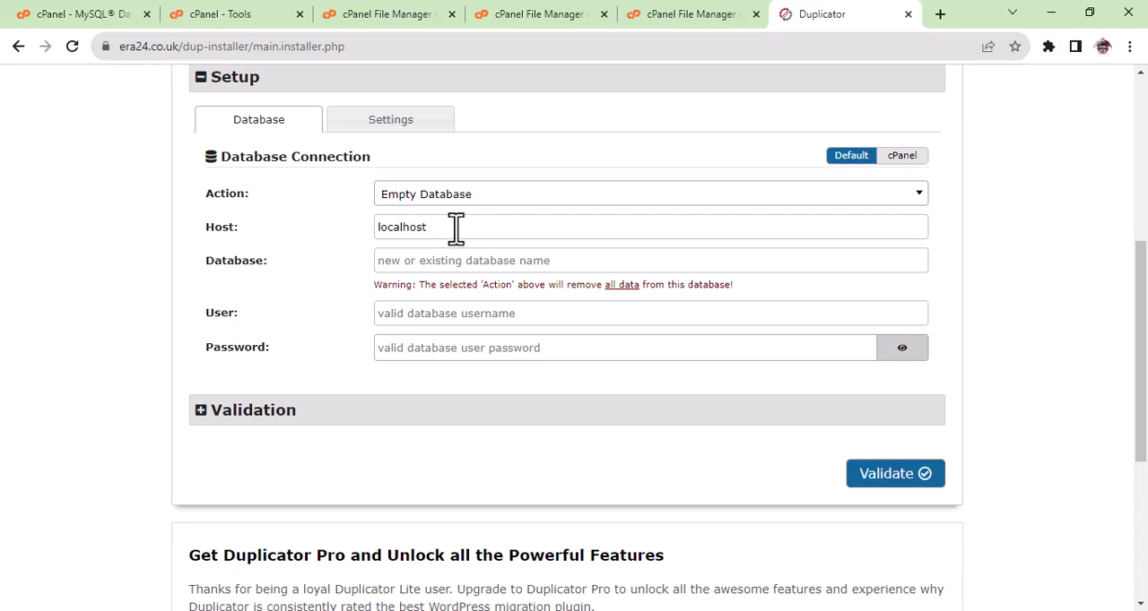
click(426, 267)
text(era24co_era24uk)
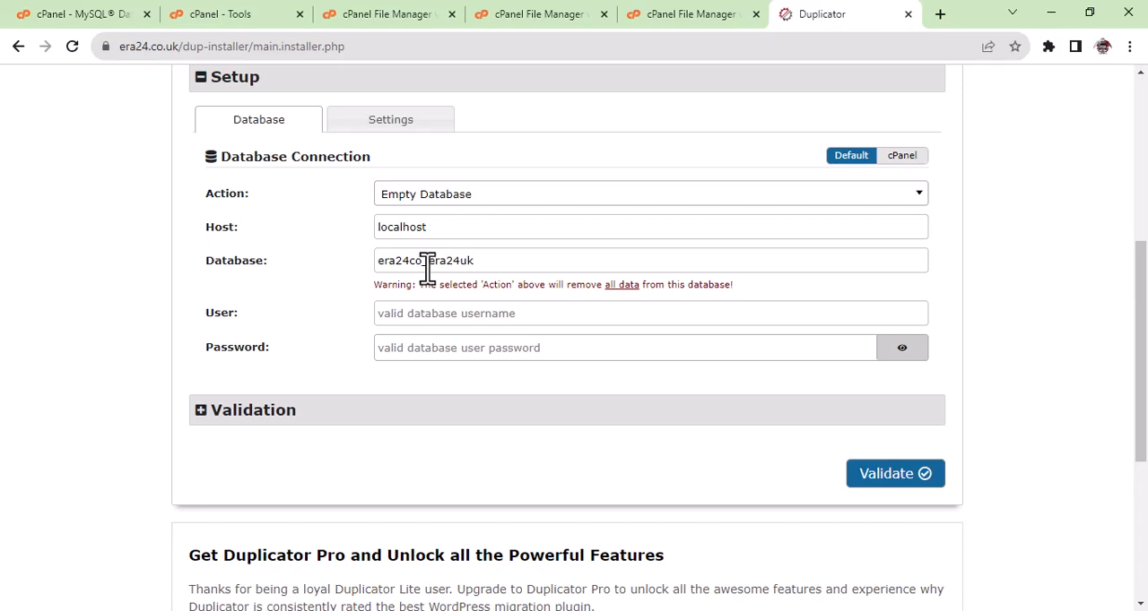
click(473, 316)
text(era24co_era24uk)
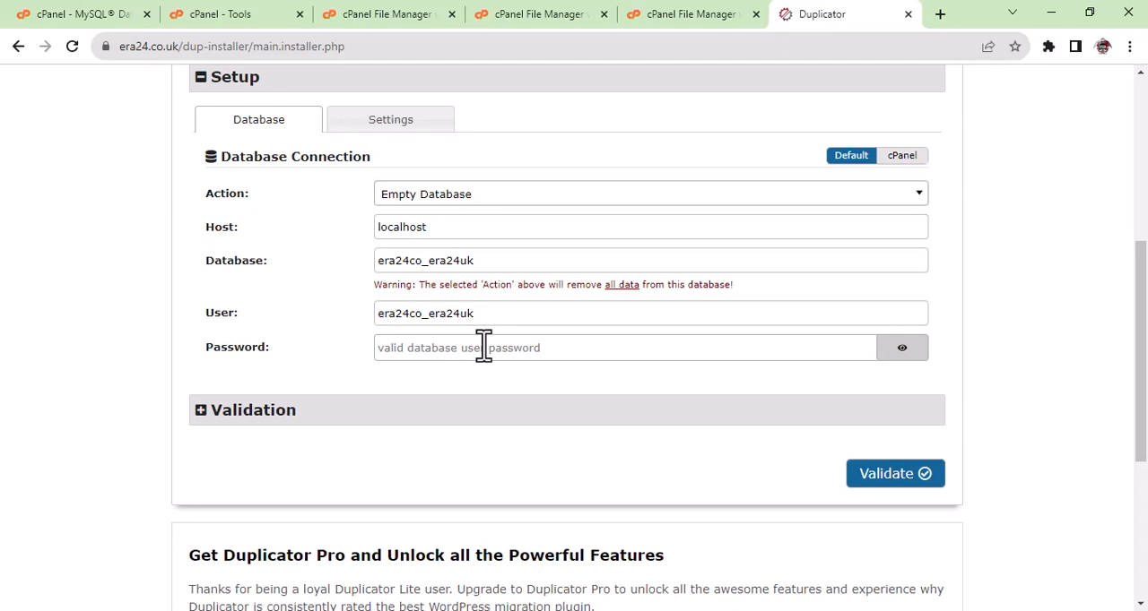
Paste the database user's password into the password field, reveal it briefly to check it, and mask it again.
click(483, 348)
right_click(483, 348)
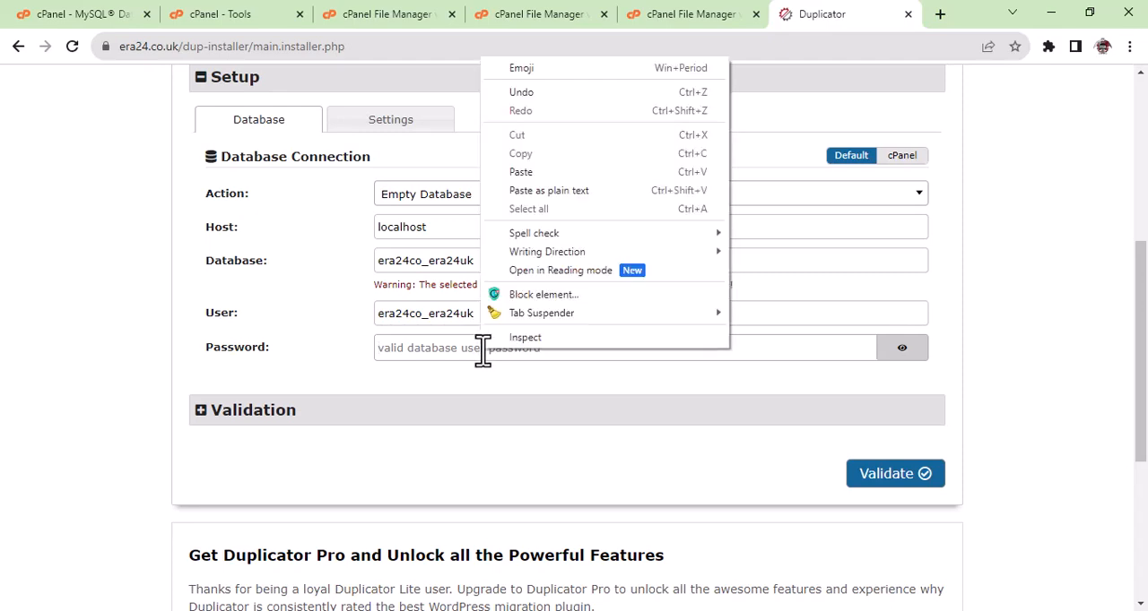
click(544, 172)
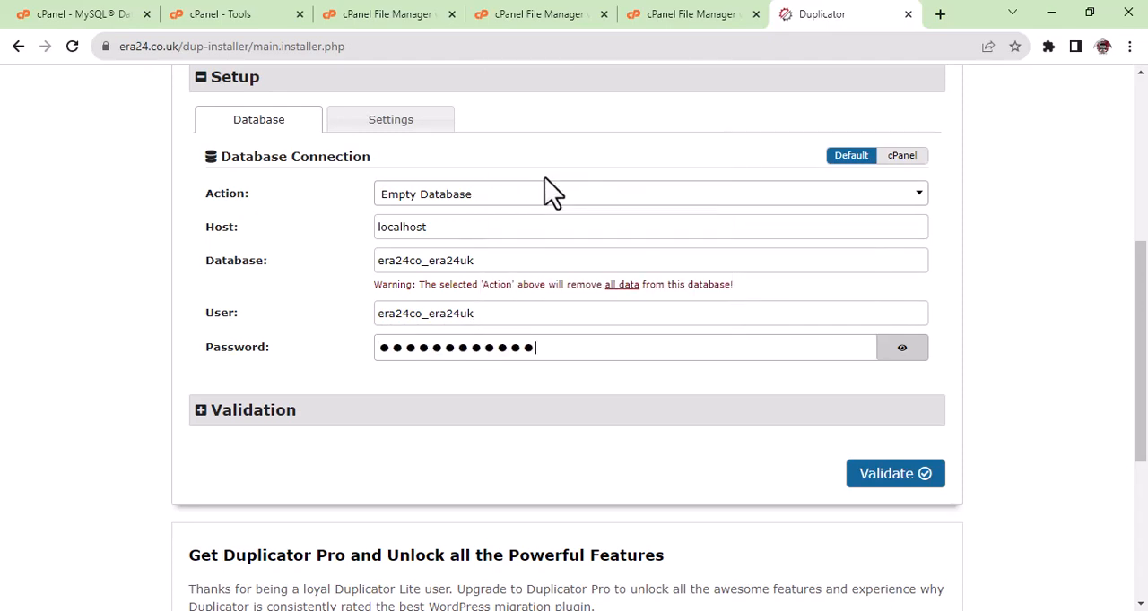
click(901, 349)
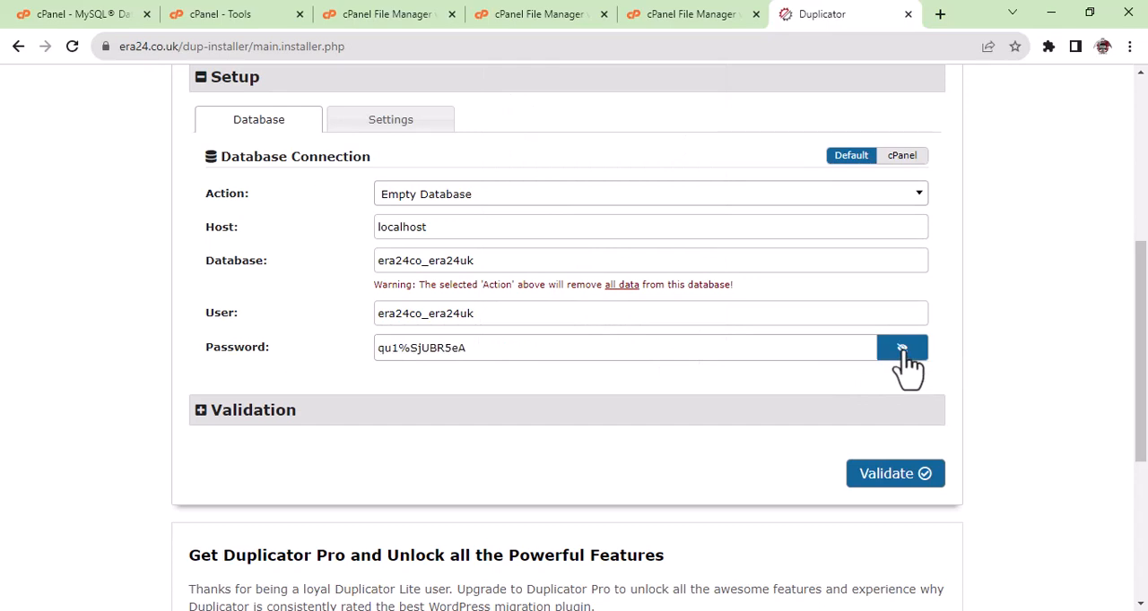
click(902, 350)
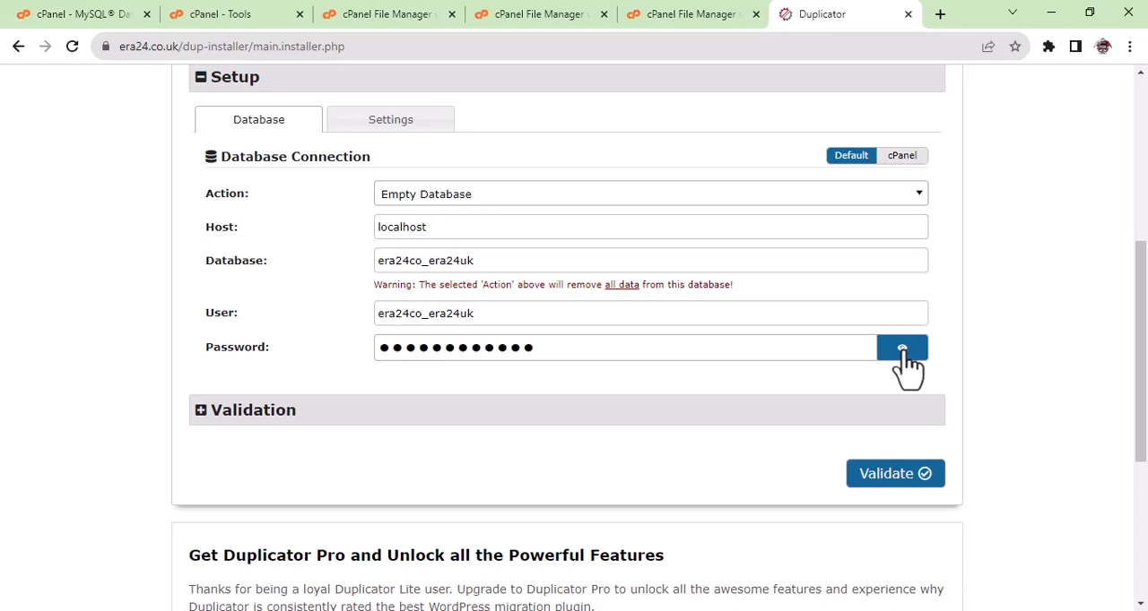
Validate the database connection and review the validation results, including the table privileges of the database user.
click(879, 484)
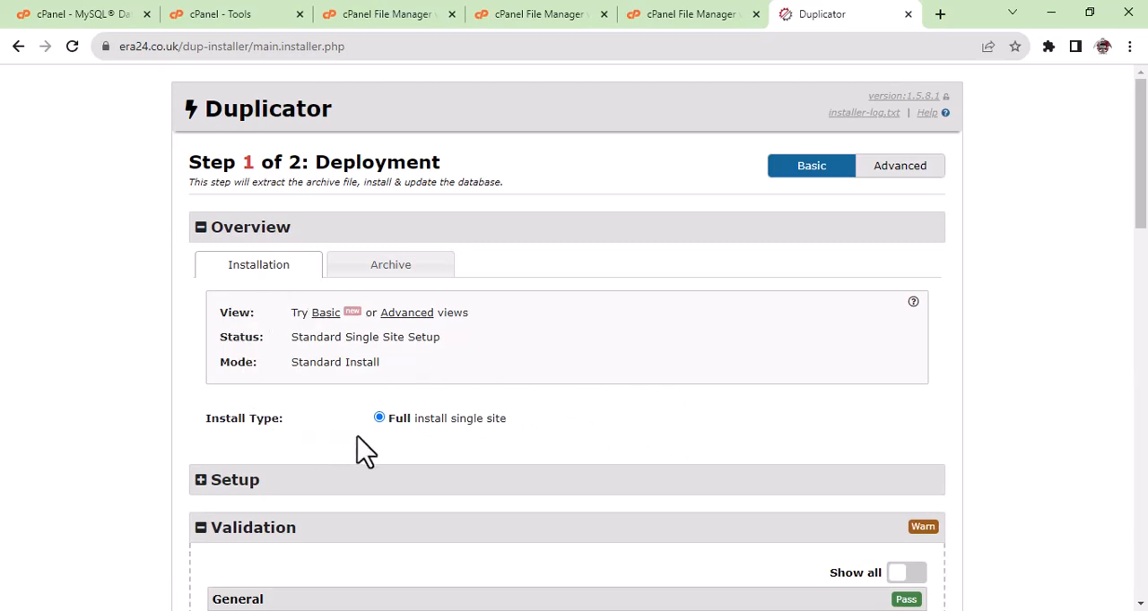
scroll(604, 448, down, 2)
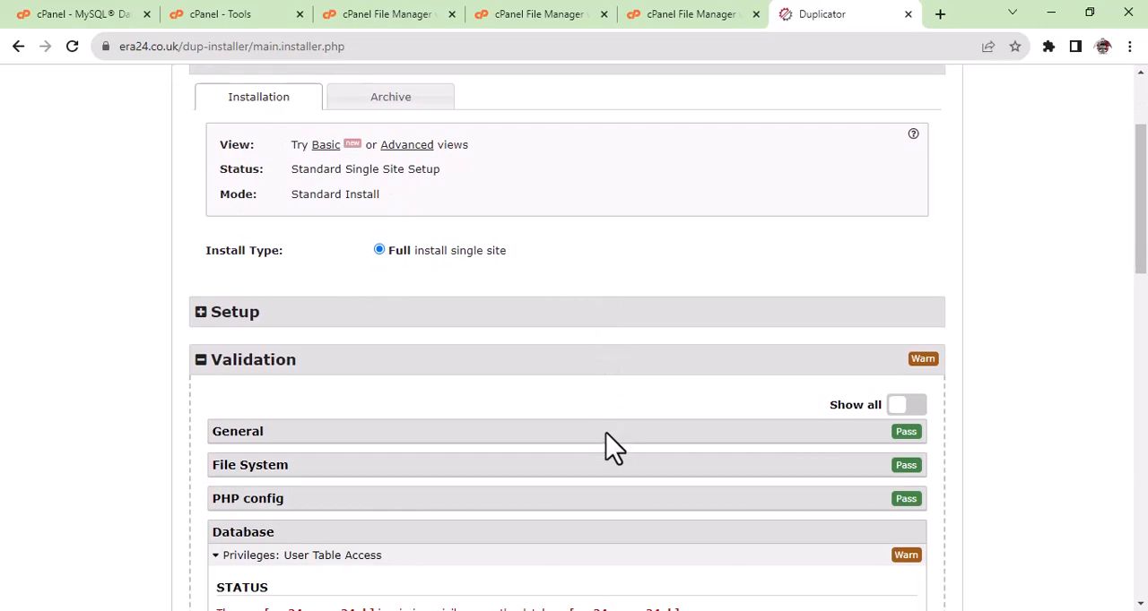
scroll(606, 435, down, 1)
scroll(610, 448, down, 2)
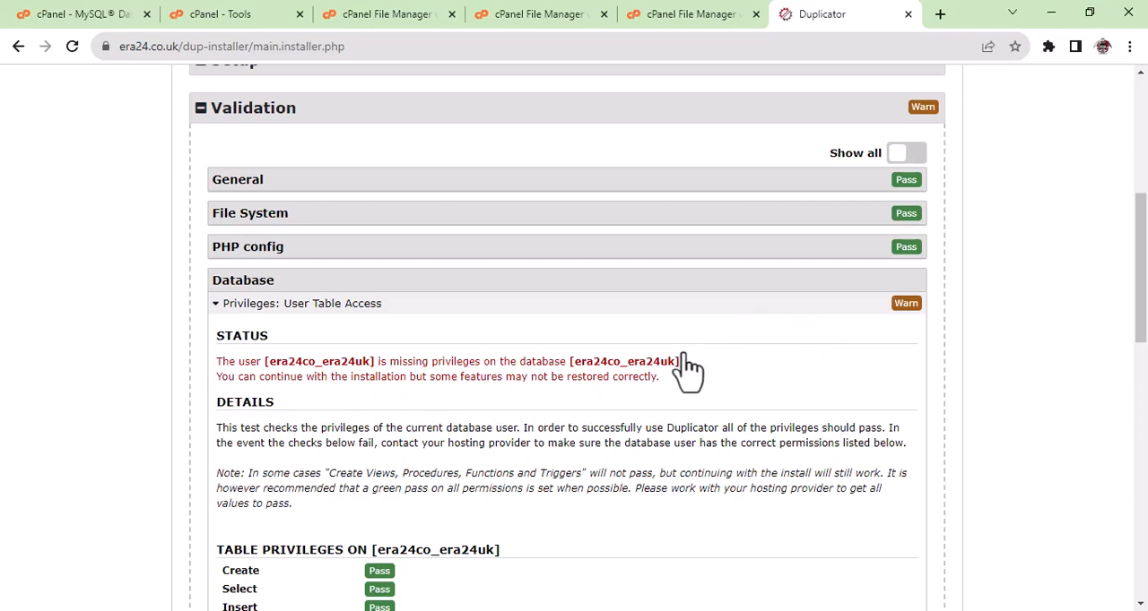
scroll(687, 372, down, 4)
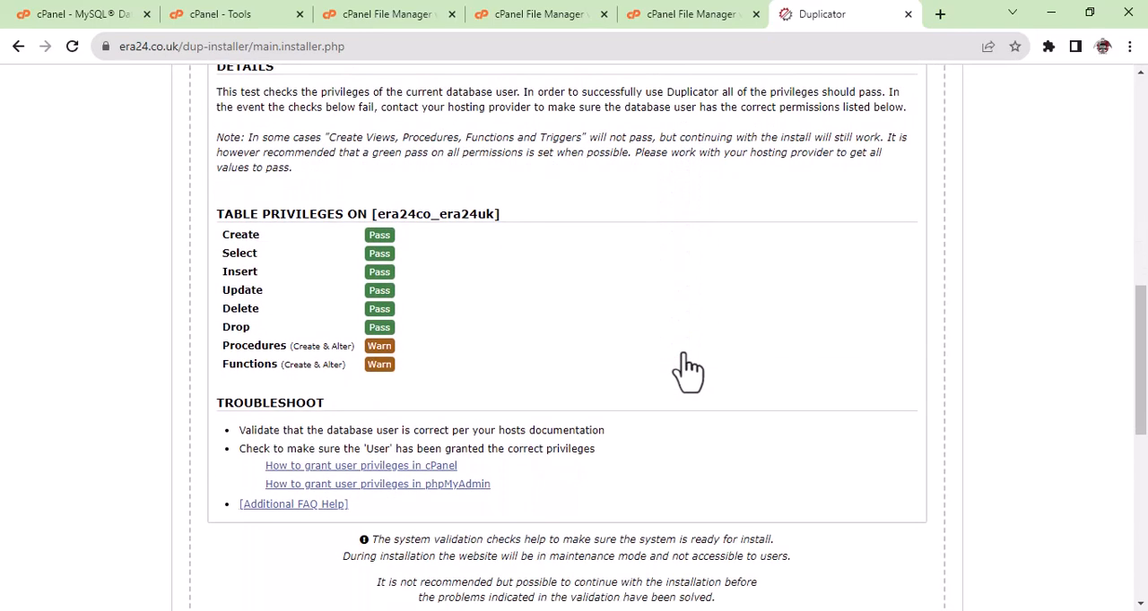
scroll(687, 371, down, 3)
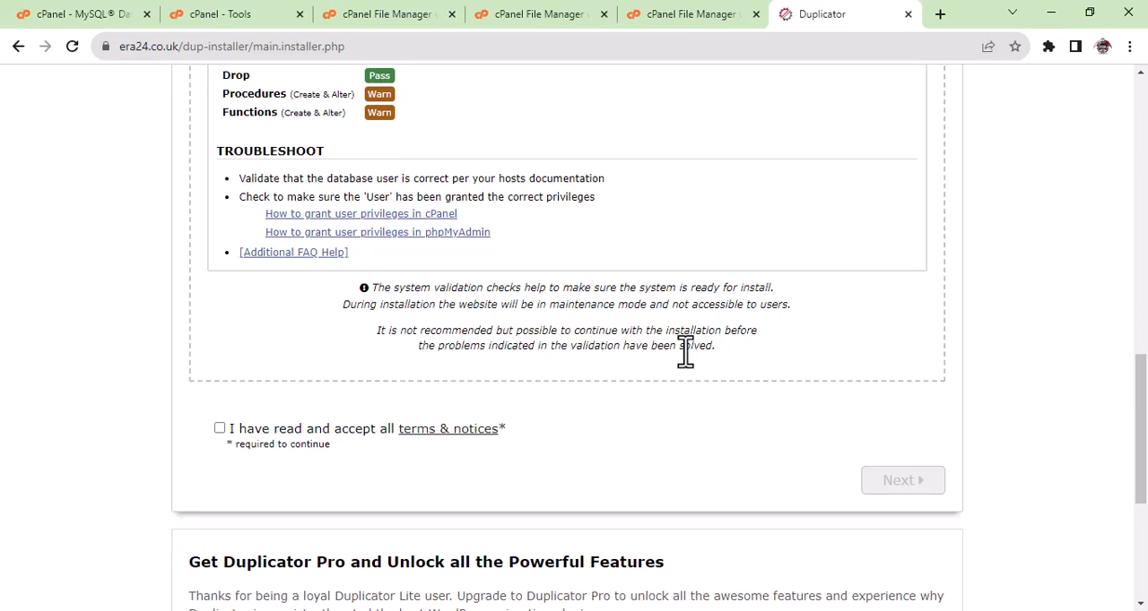
Accept the terms and notices, continue, and review the install type, new URL and new path in the install confirmation.
click(220, 429)
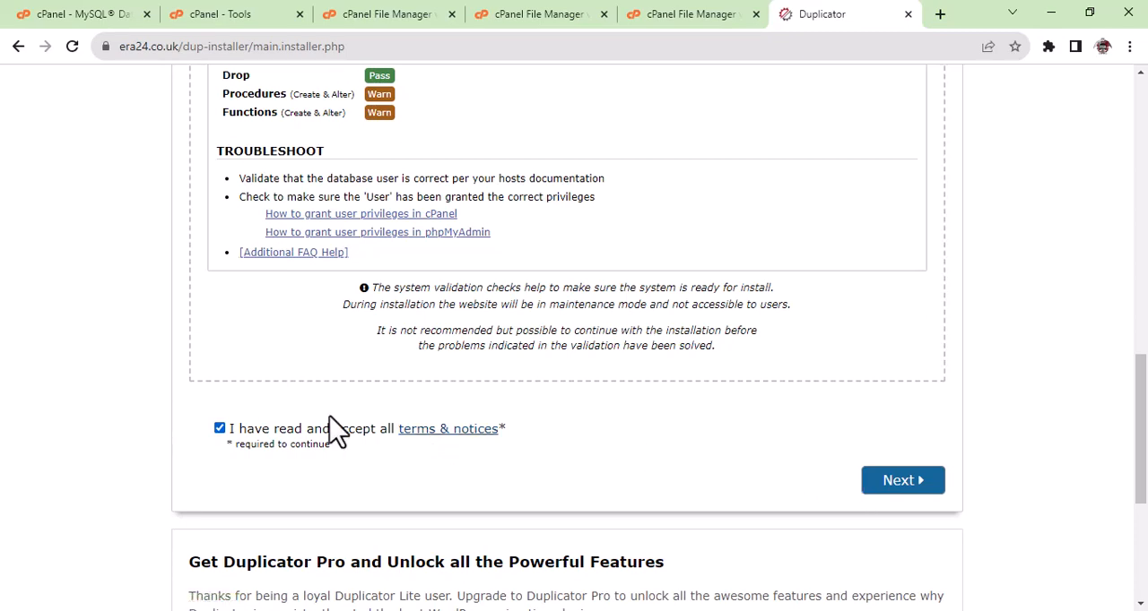
click(906, 498)
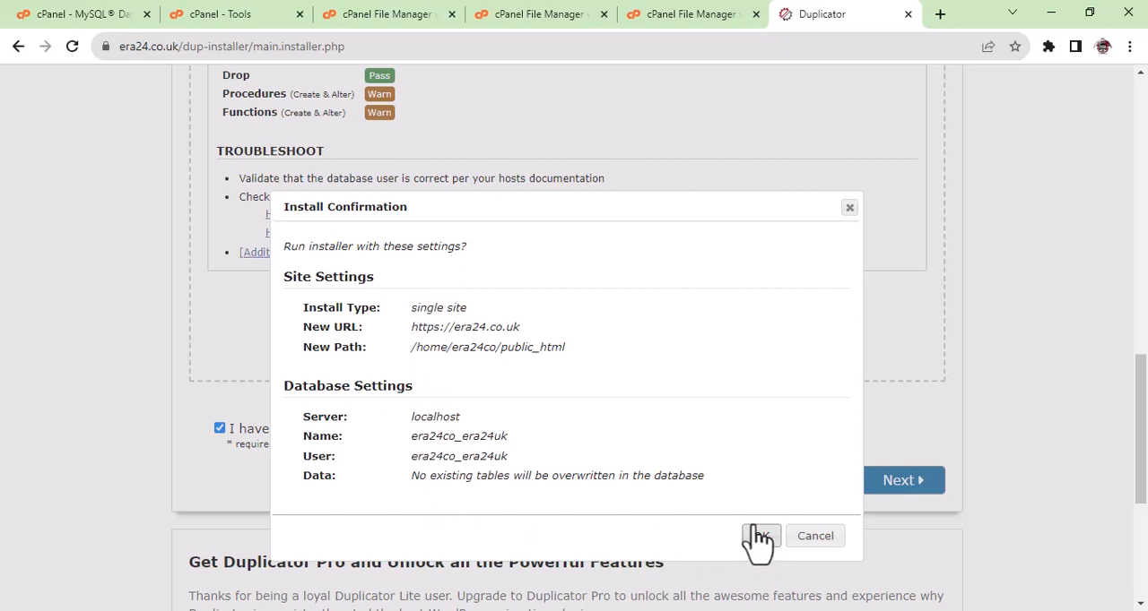
drag(528, 325, 417, 324)
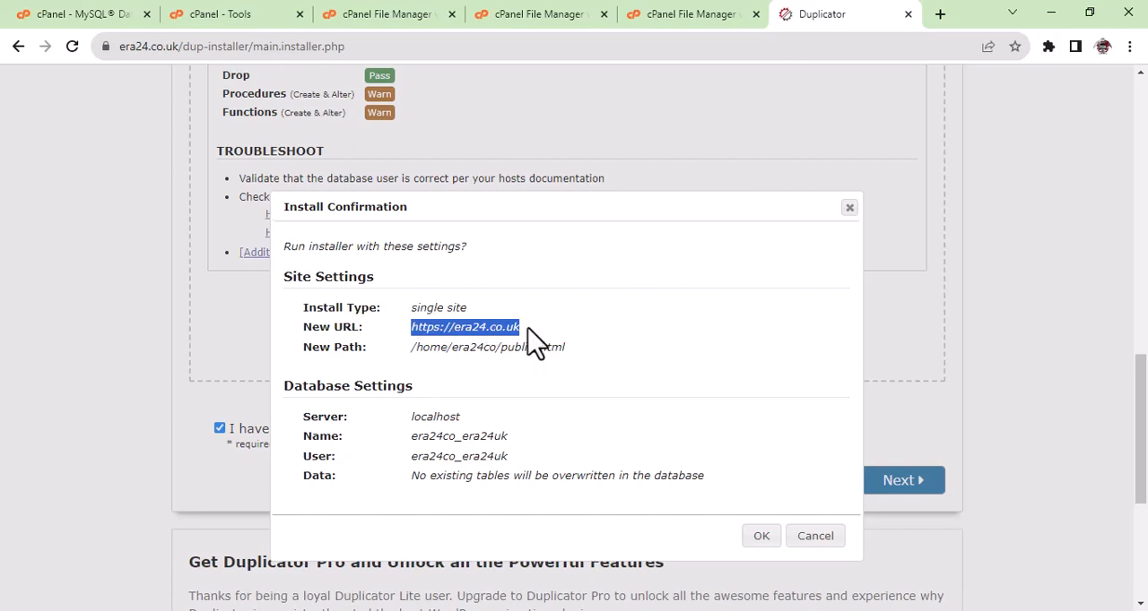
mouse_move(475, 312)
mouse_down()
mouse_move(417, 305)
mouse_move(469, 308)
mouse_up()
double_click(413, 307)
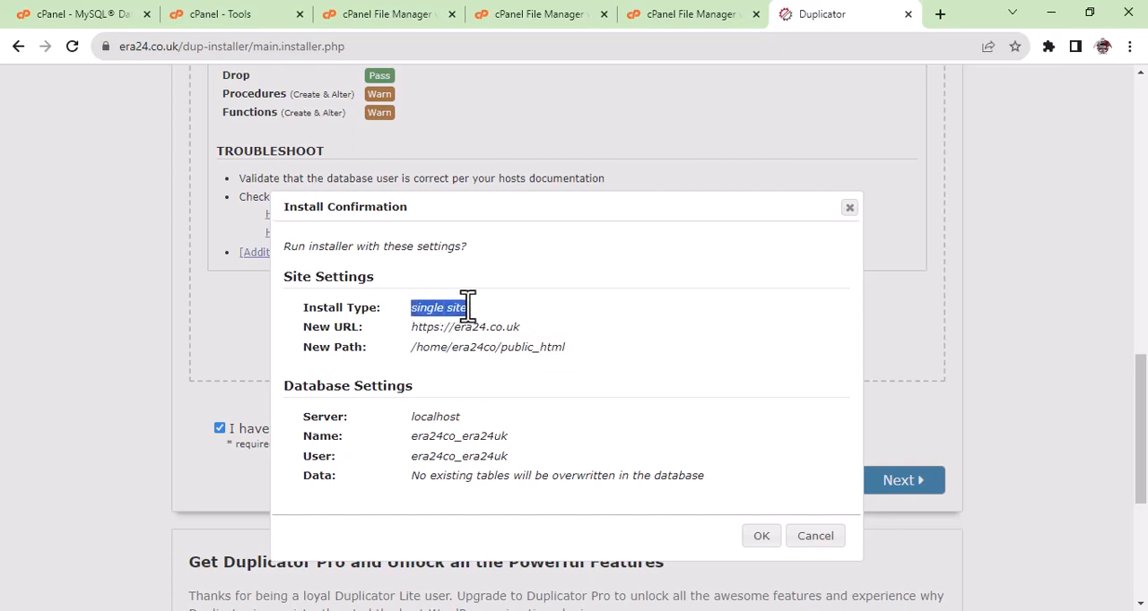
click(572, 354)
drag(569, 347, 412, 350)
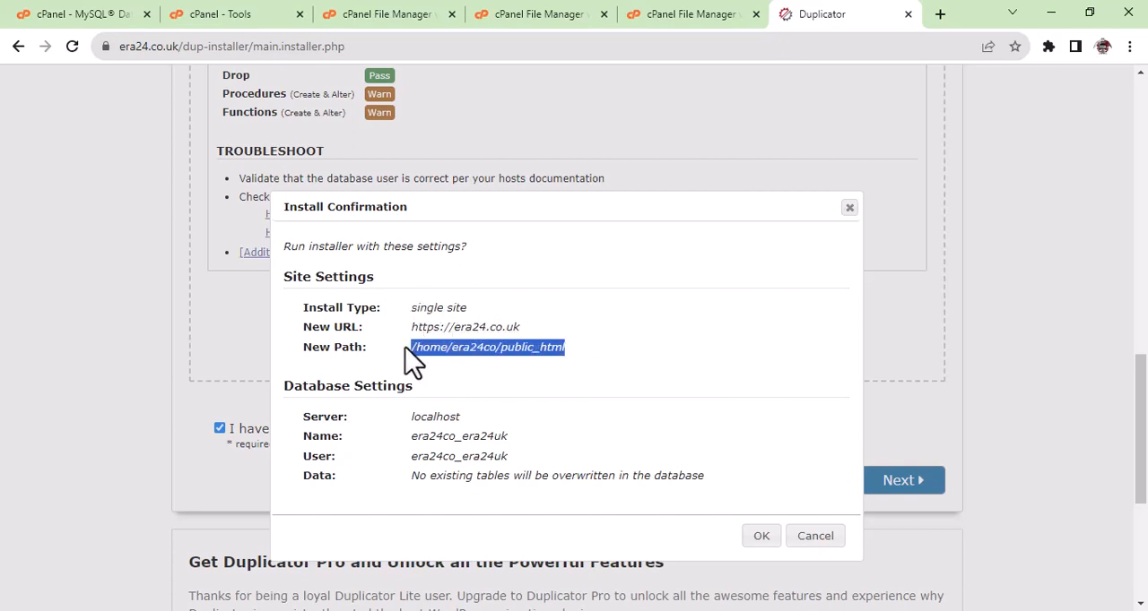
Check the database server, name and user in the install confirmation, and start the deployment with these settings.
click(599, 375)
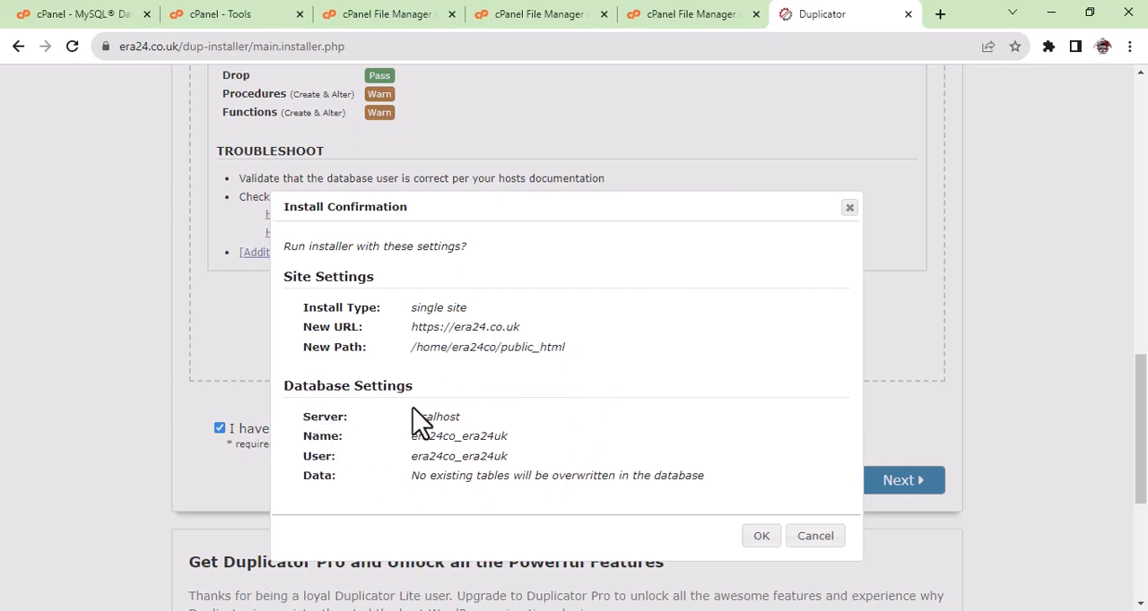
drag(418, 387, 288, 380)
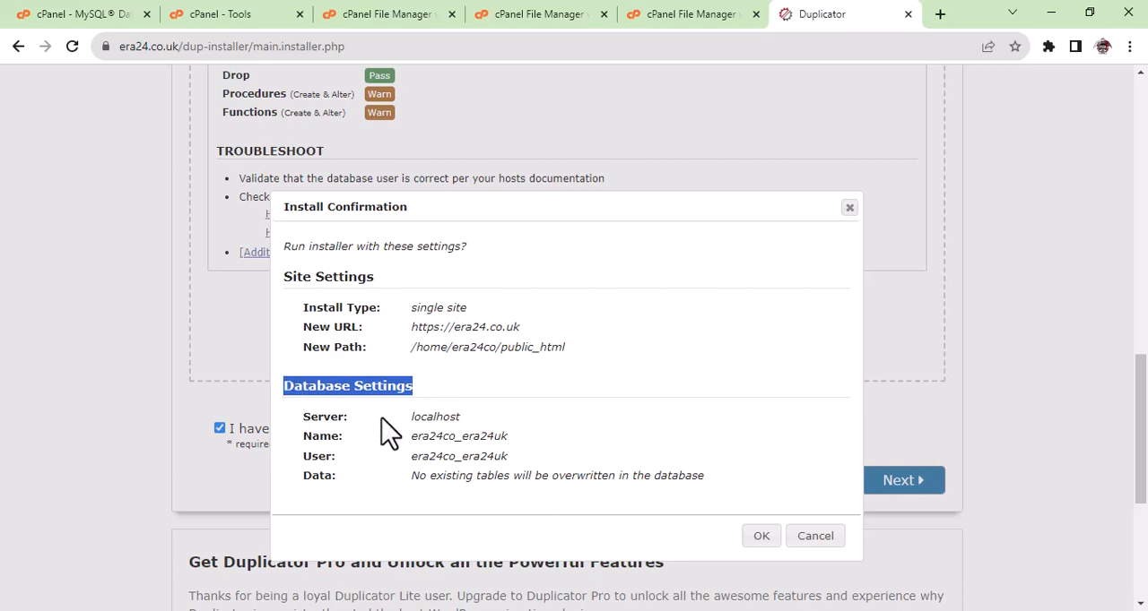
drag(411, 436, 455, 437)
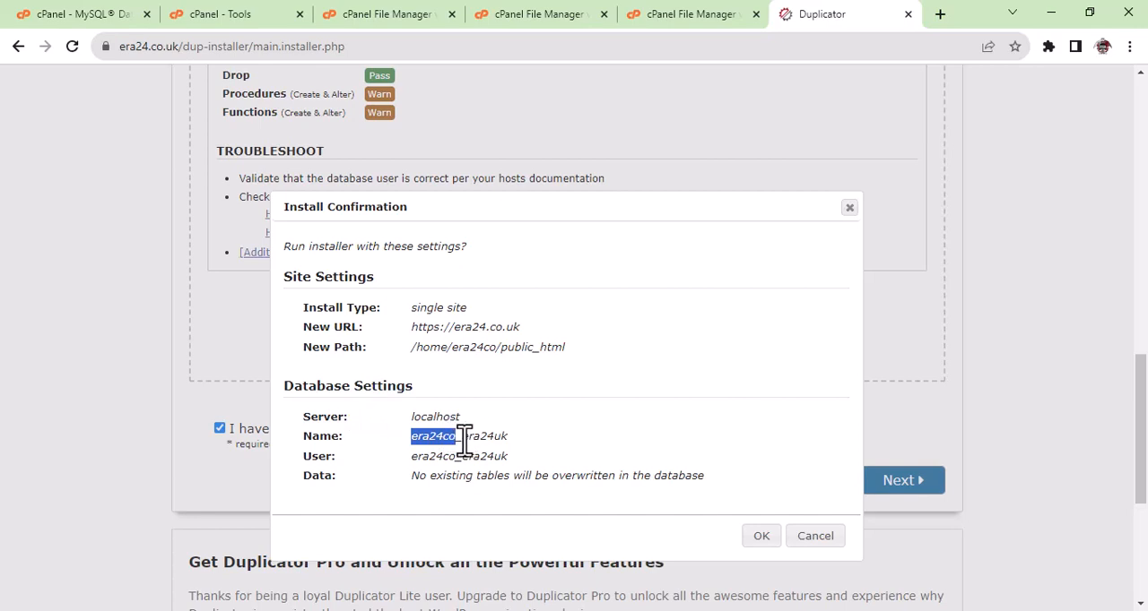
drag(462, 437, 509, 438)
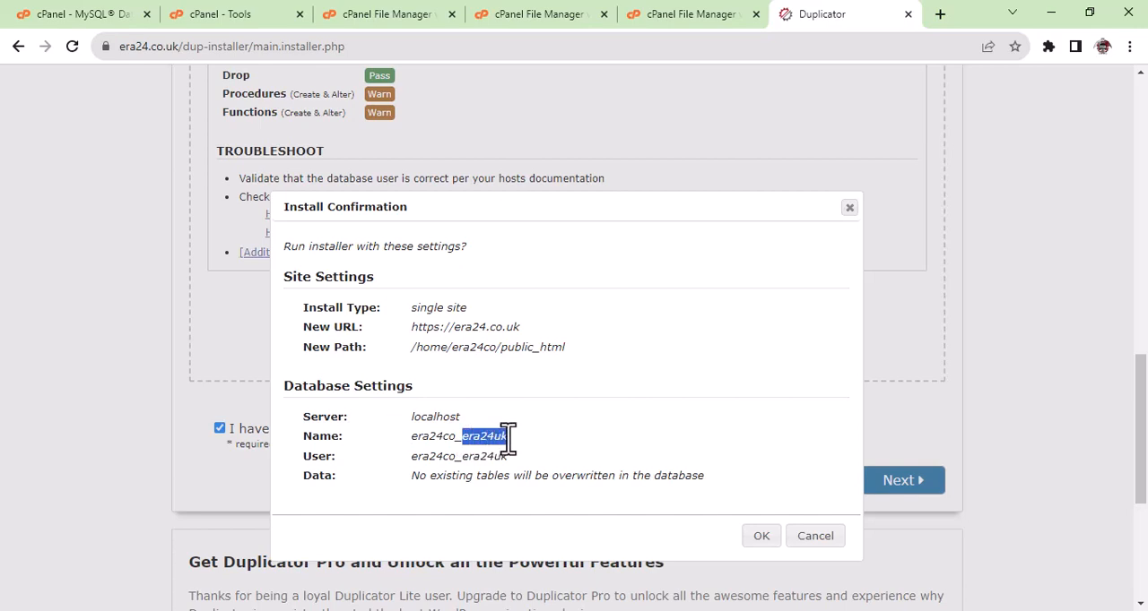
click(324, 459)
drag(412, 459, 513, 457)
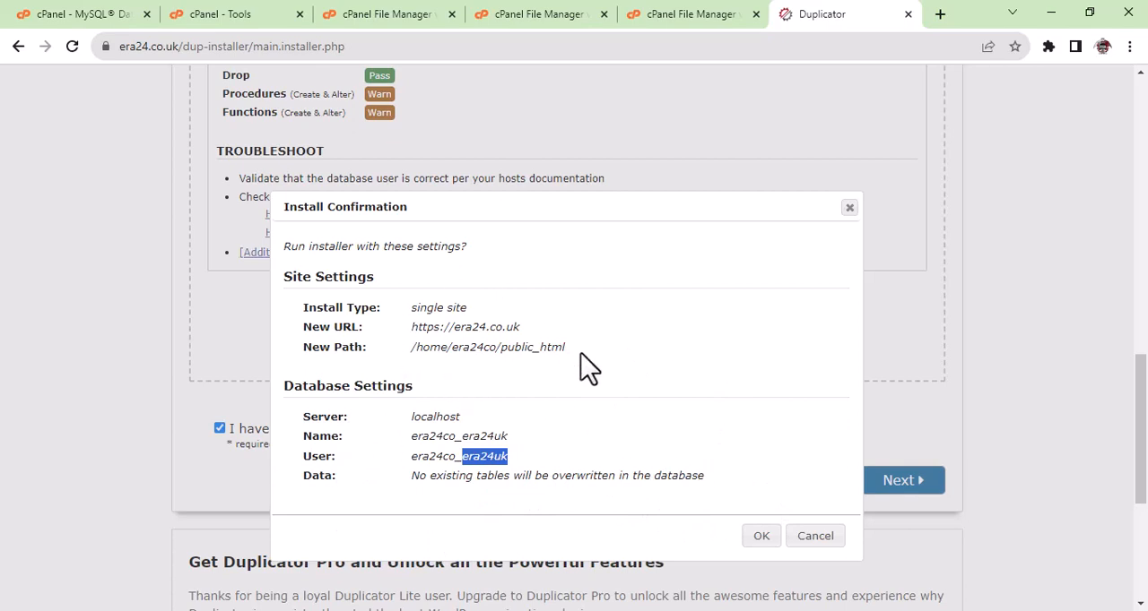
click(760, 535)
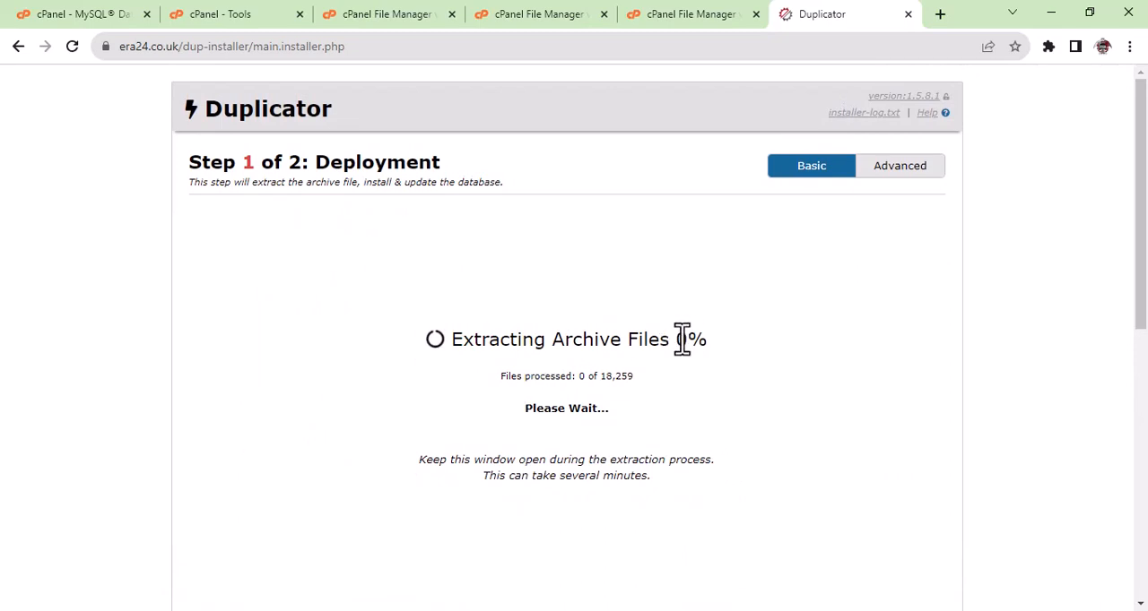
drag(683, 339, 708, 339)
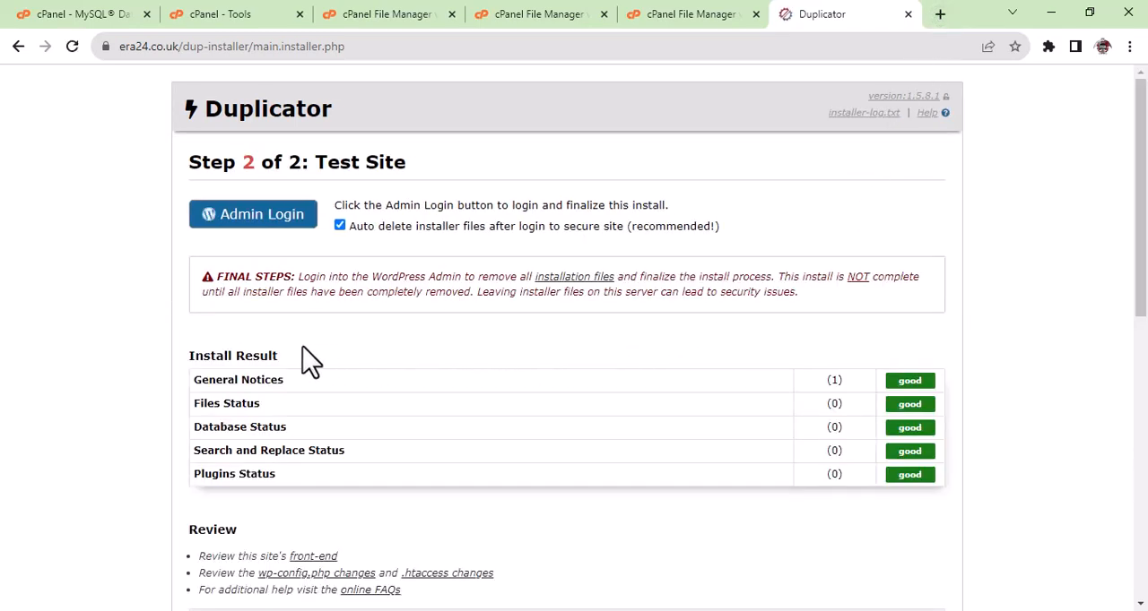
Review the install result, the final steps notice and the database report of the deployment.
click(316, 215)
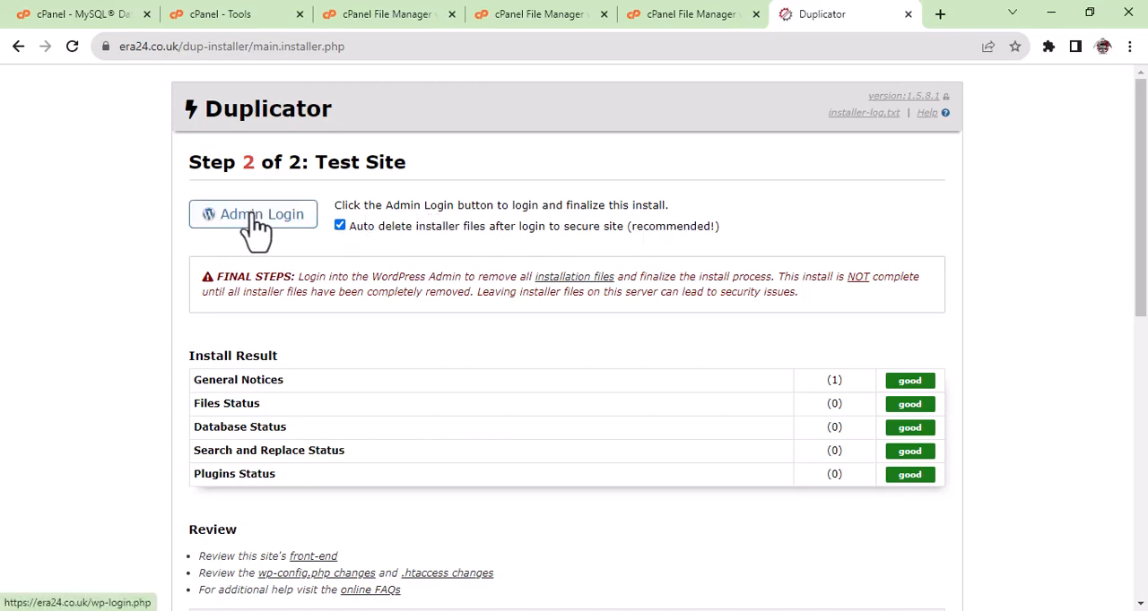
scroll(341, 410, down, 6)
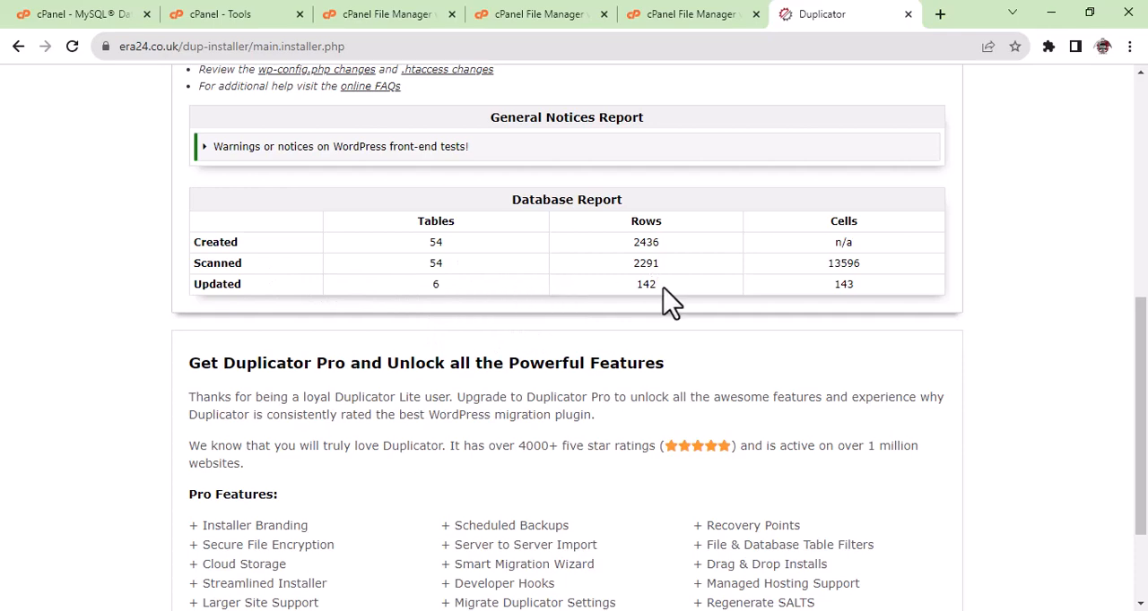
scroll(689, 303, down, 2)
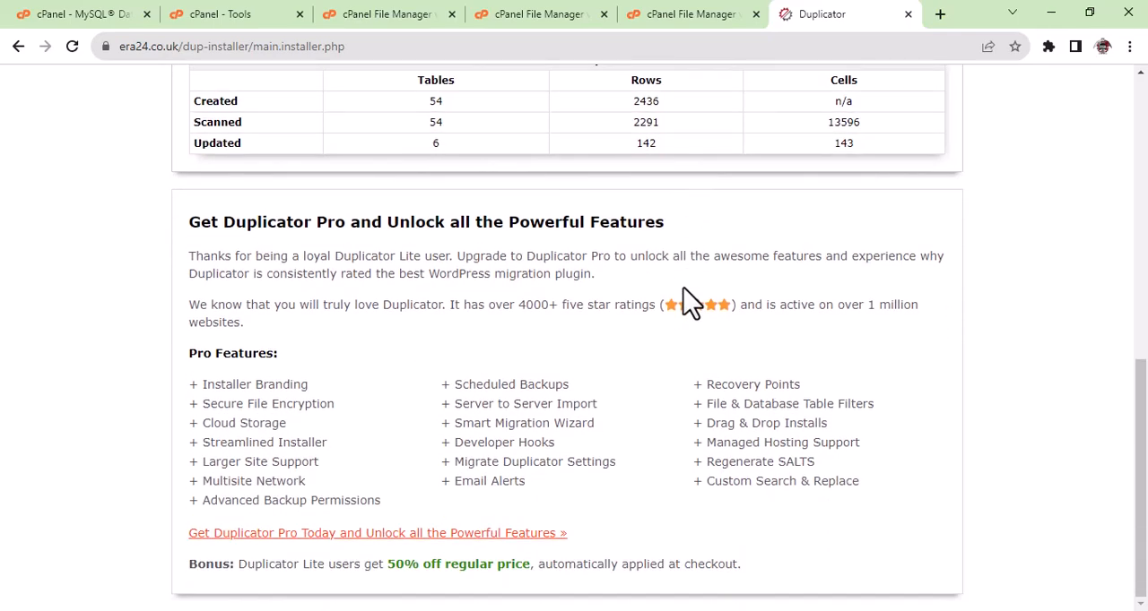
scroll(688, 303, up, 9)
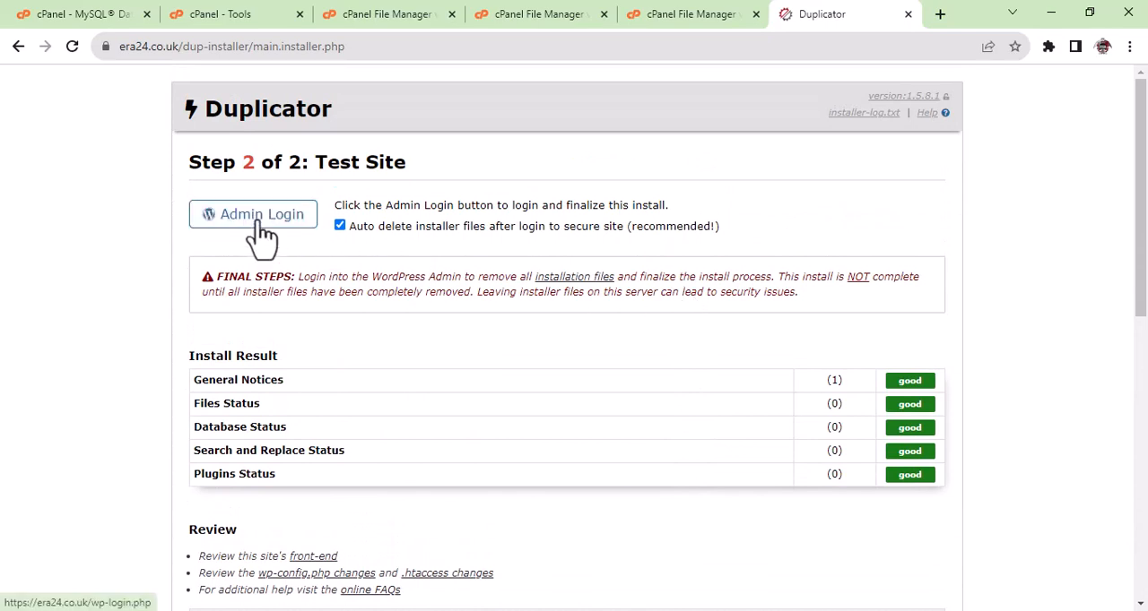
Open the WordPress admin login, keeping automatic deletion of installer files enabled, and open the Era24UK site from it in a new tab.
click(259, 221)
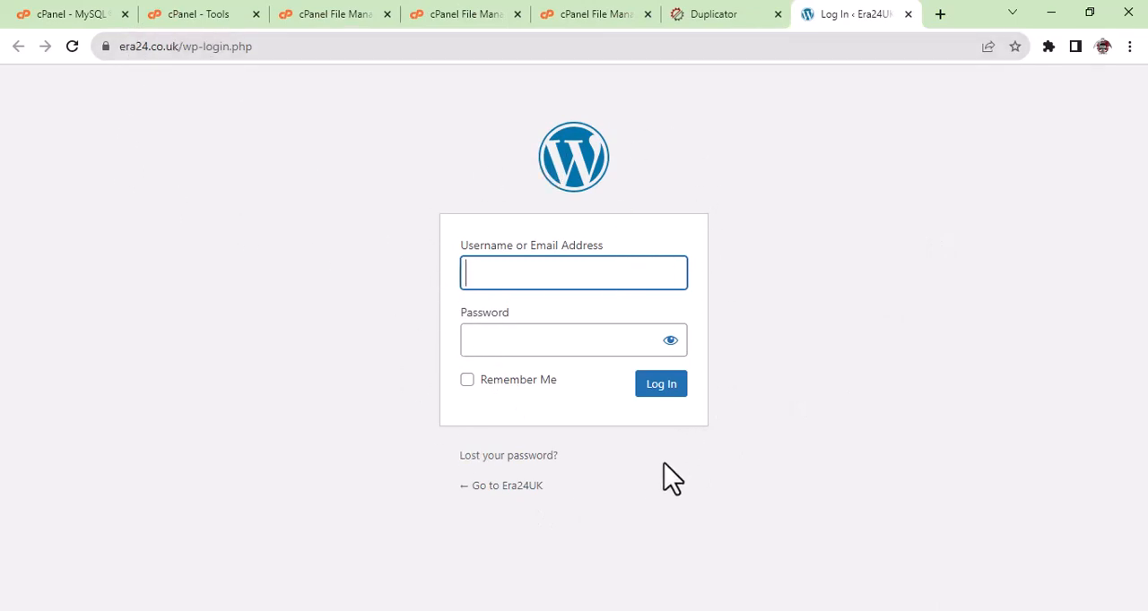
right_click(516, 487)
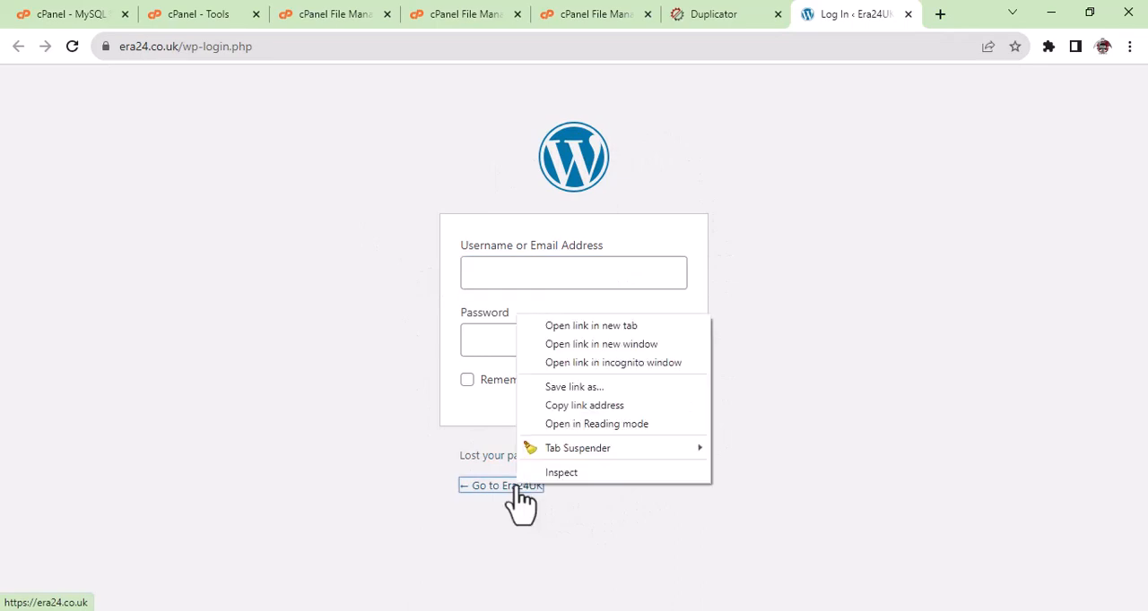
click(588, 327)
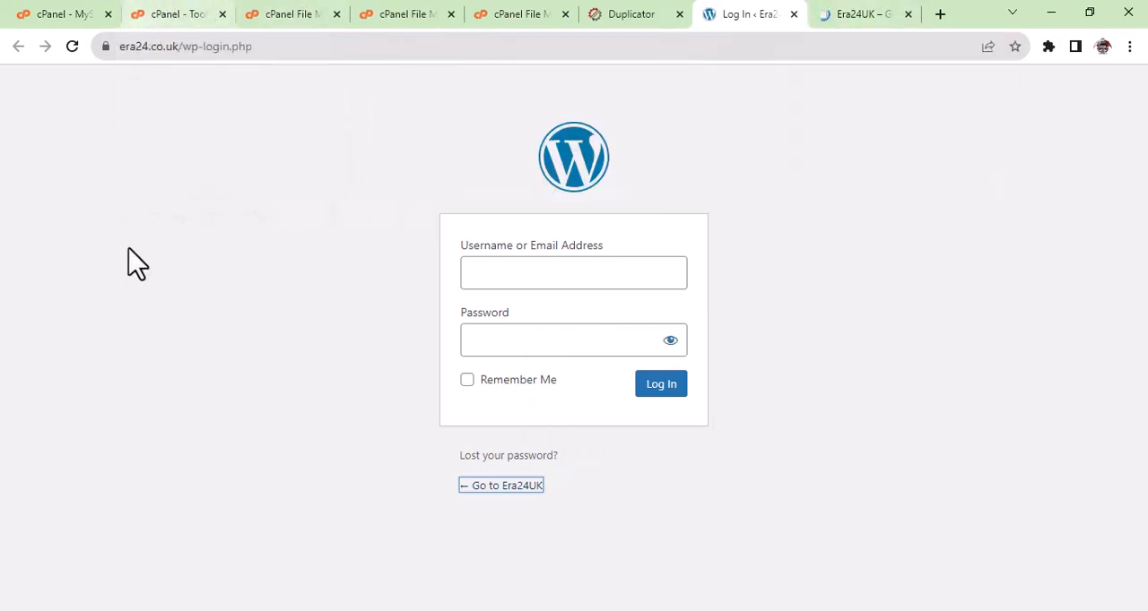
Switch to Firefox to view the original site's home page at blog.era24.co.uk, and minimize the Firefox and Downloads windows.
click(617, 610)
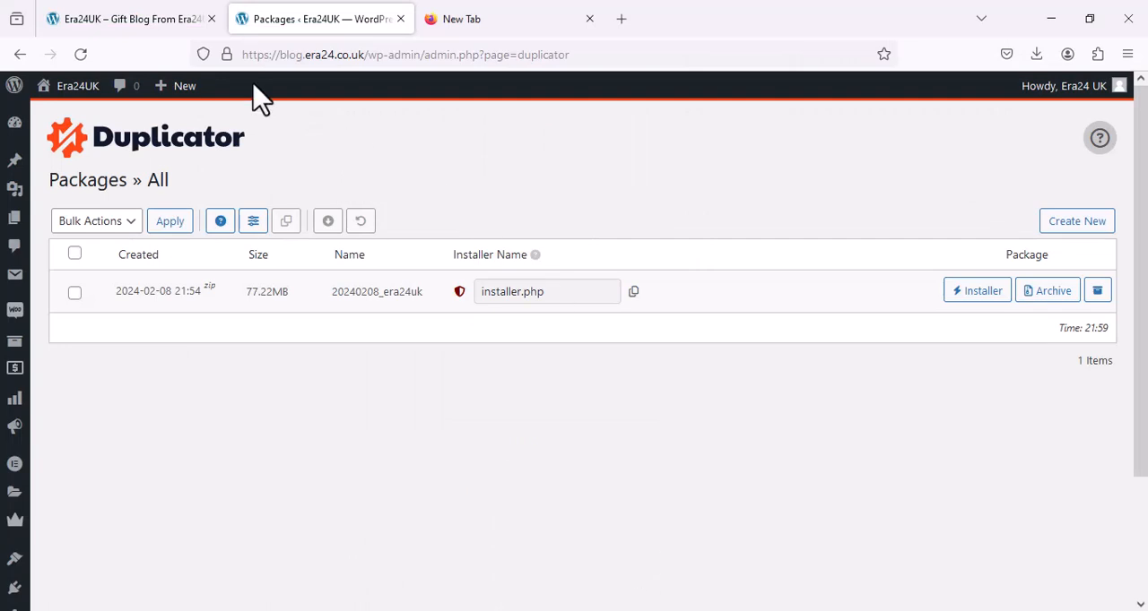
click(92, 27)
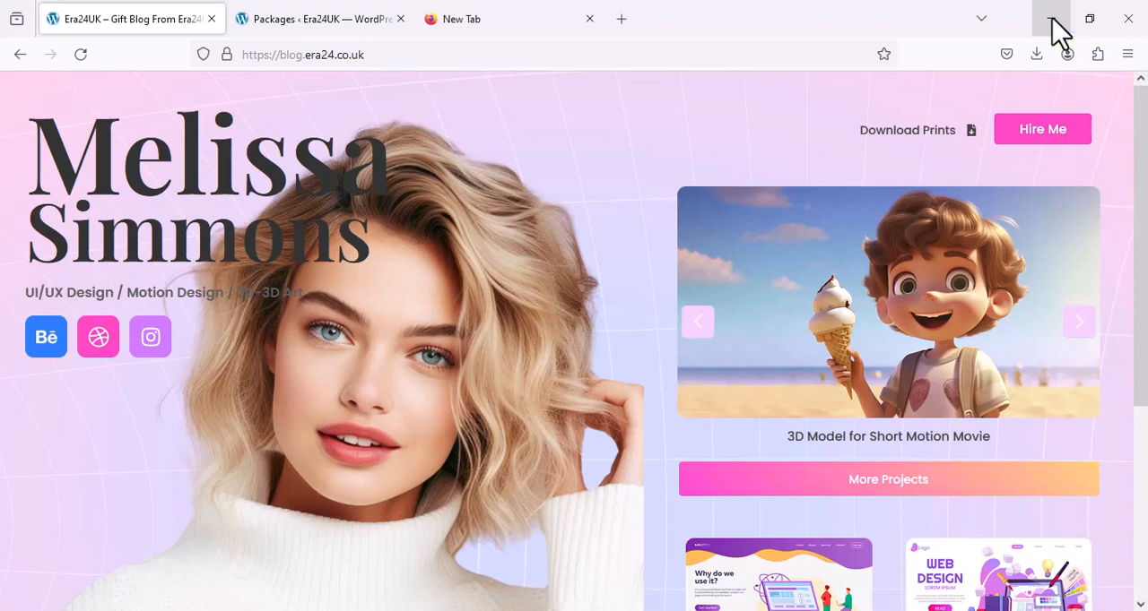
click(1051, 19)
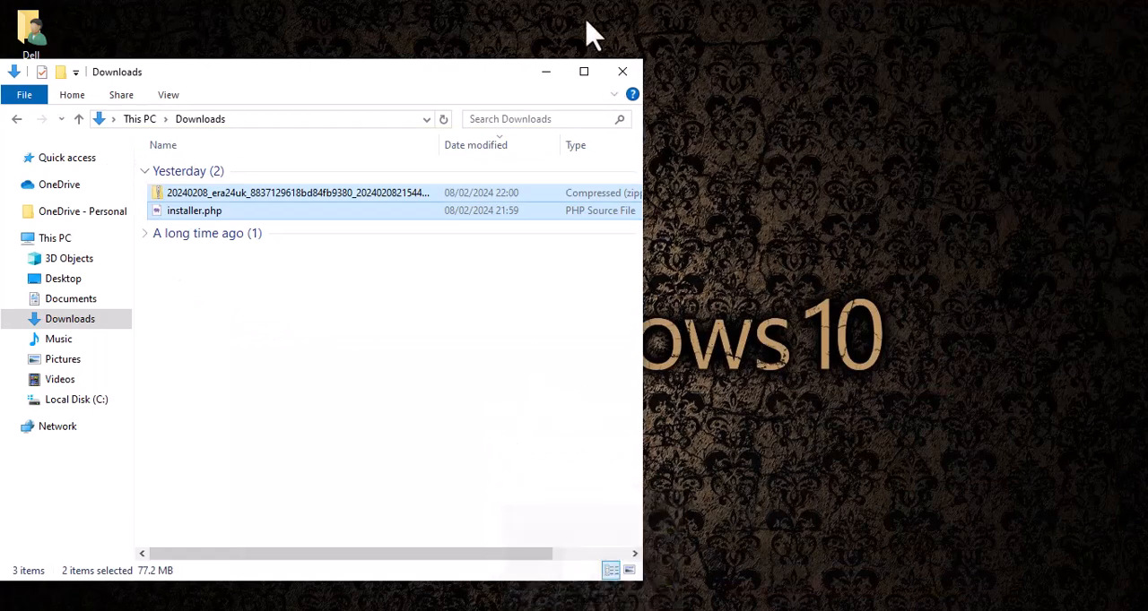
click(546, 72)
mouse_move(577, 608)
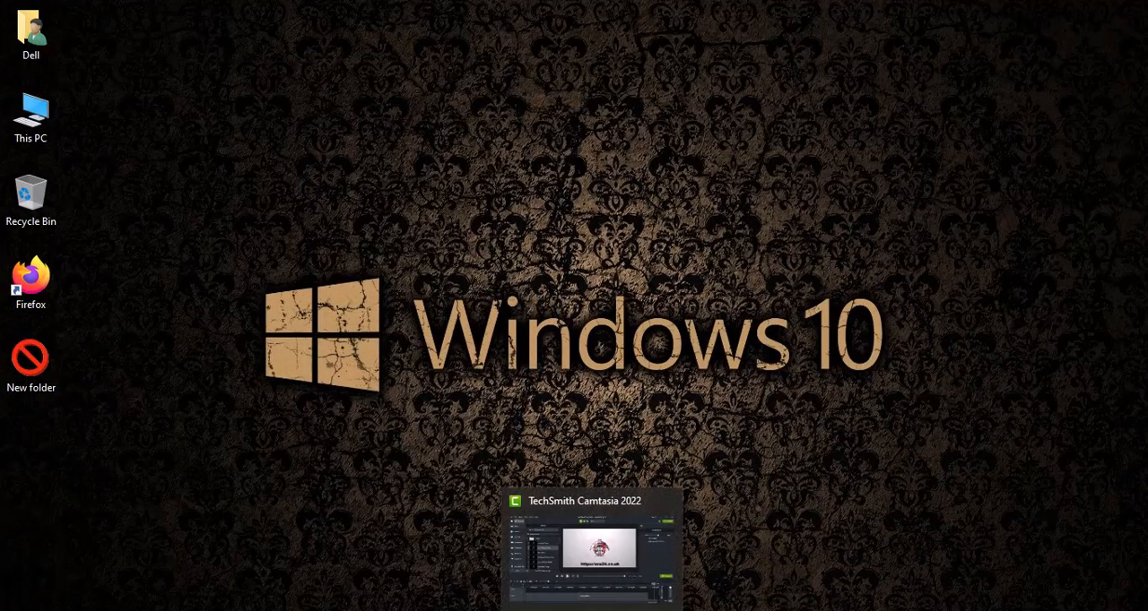
click(622, 609)
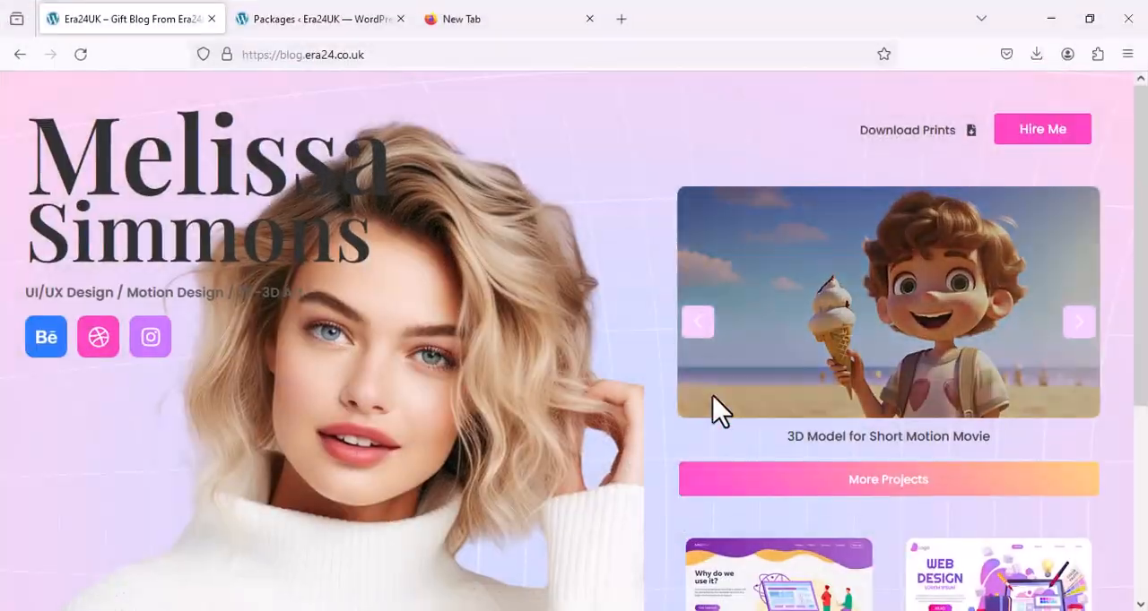
click(1051, 20)
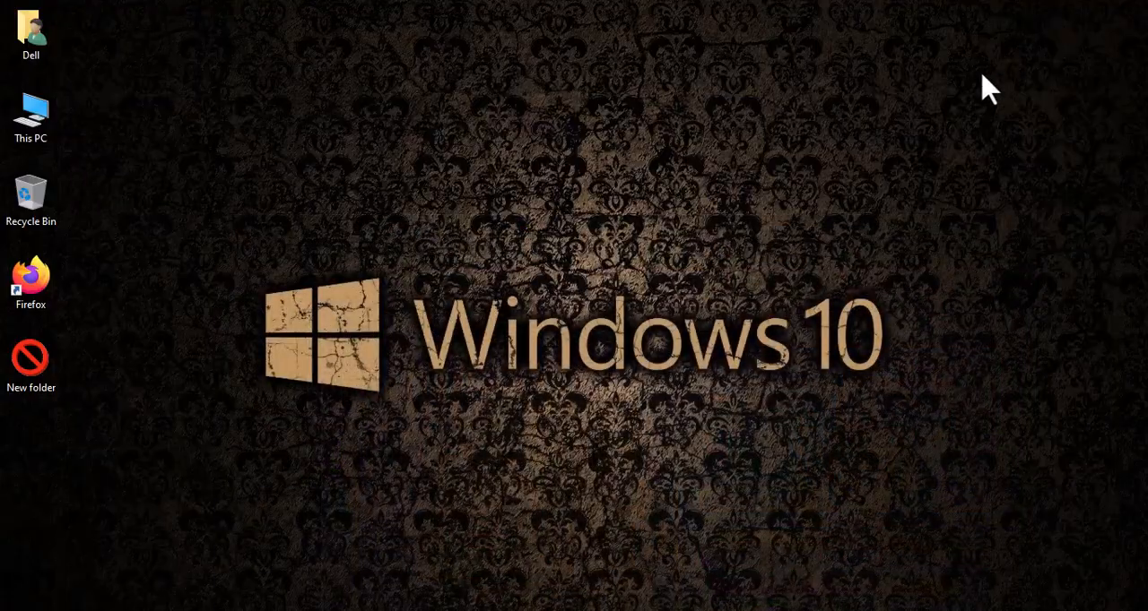
Switch back to Chrome, examine the migrated home page and its address at era24.co.uk down to the footer, and minimize the browser.
mouse_move(469, 608)
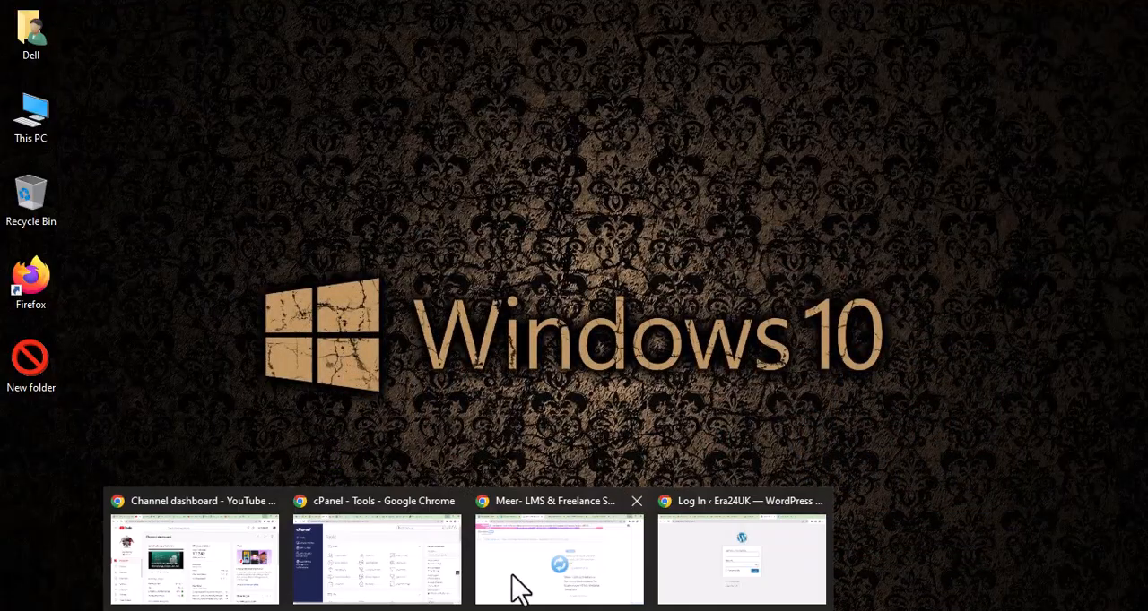
click(672, 546)
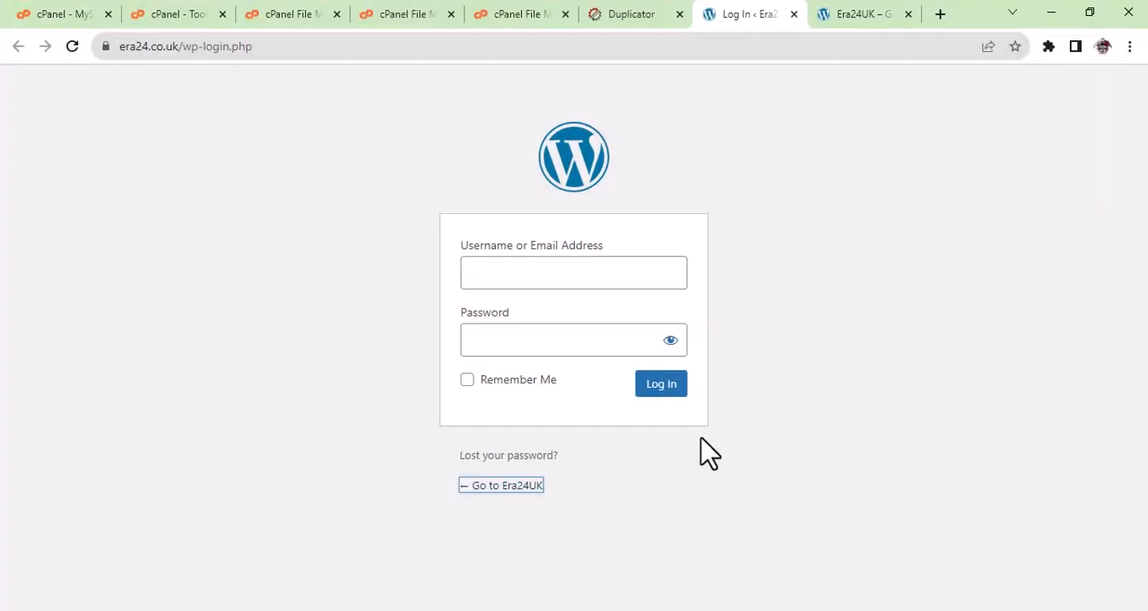
click(833, 20)
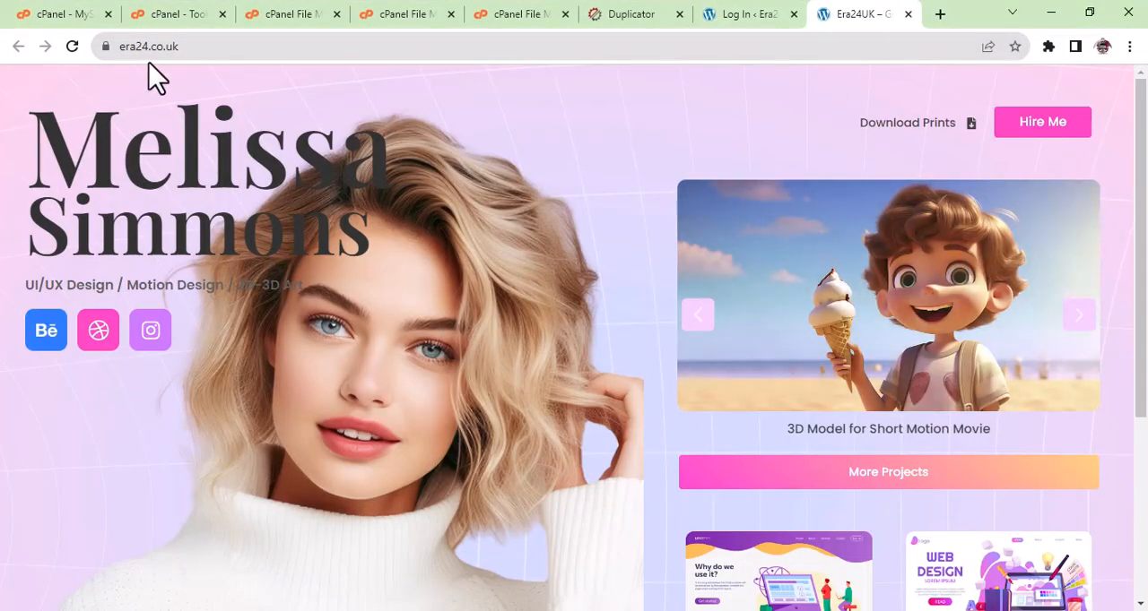
drag(192, 46, 115, 44)
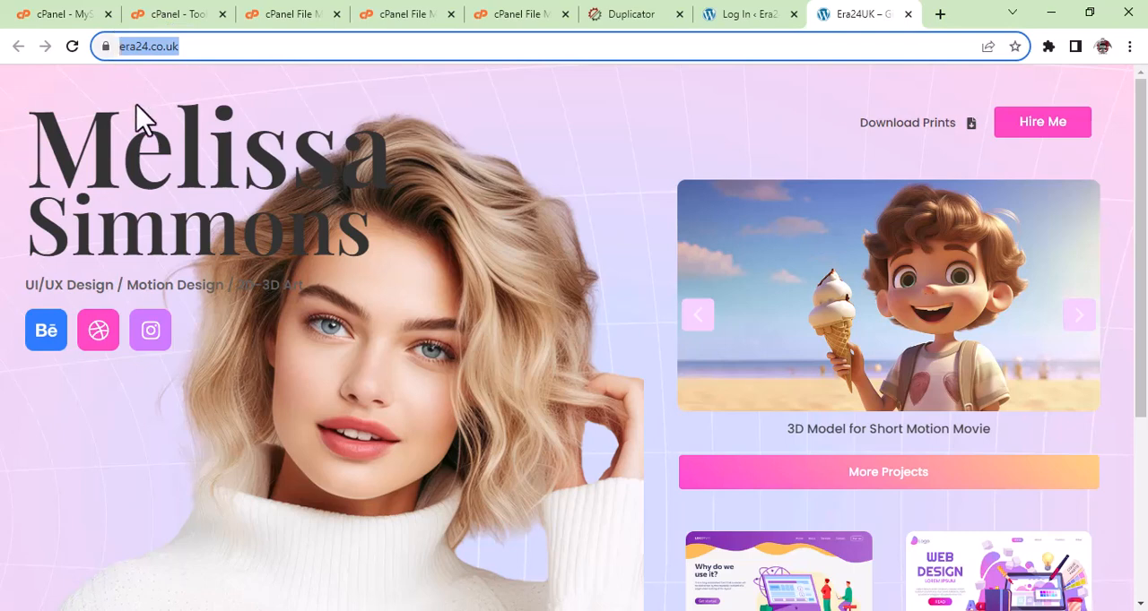
click(640, 231)
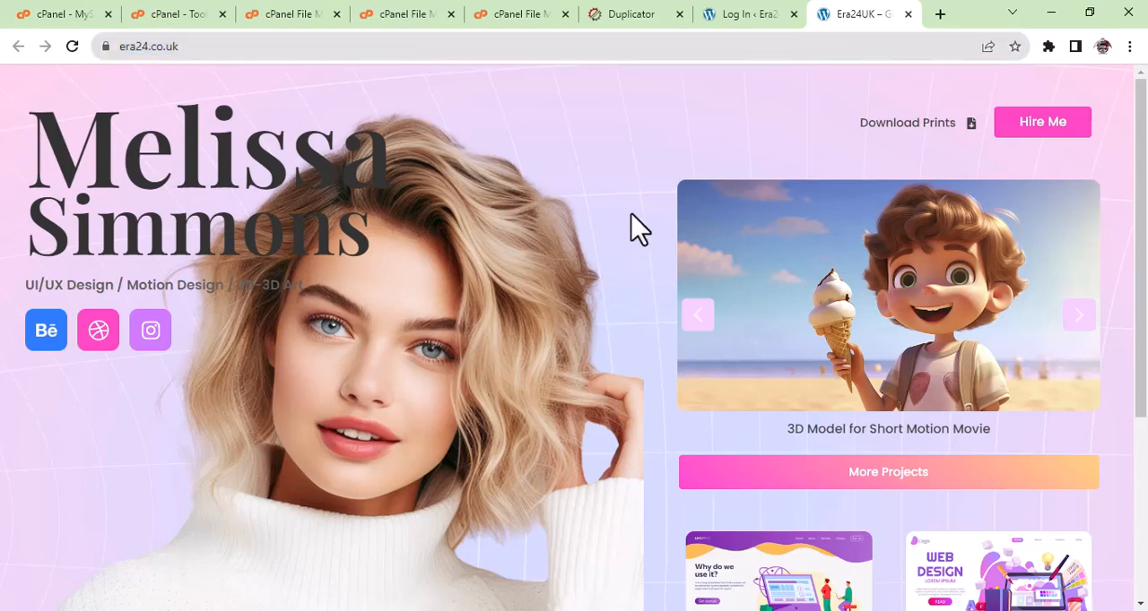
scroll(640, 230, down, 1)
scroll(639, 230, down, 2)
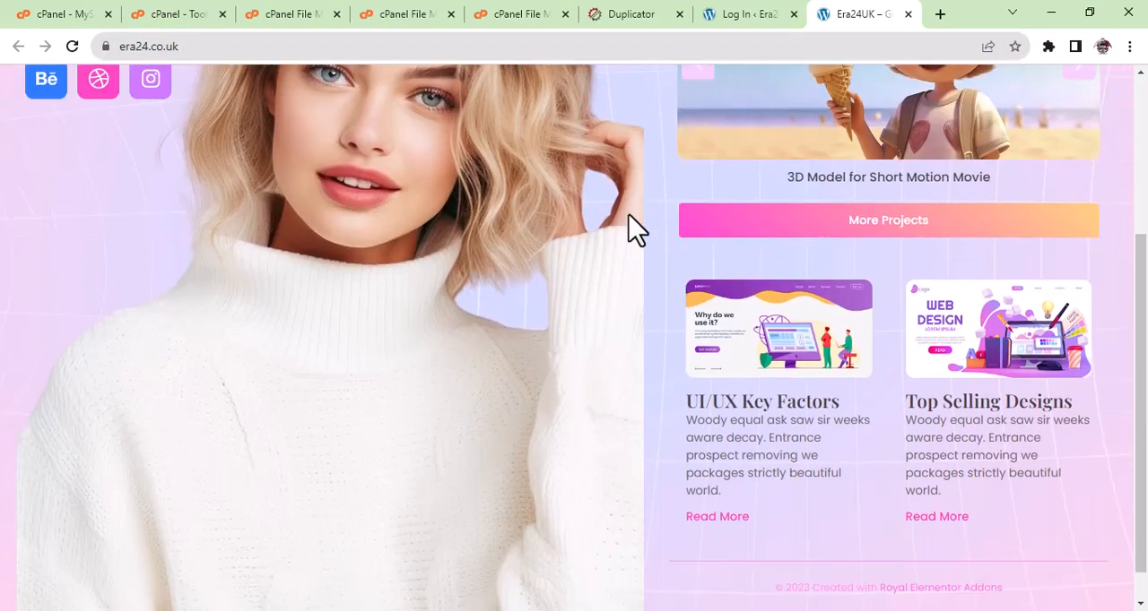
scroll(637, 230, up, 2)
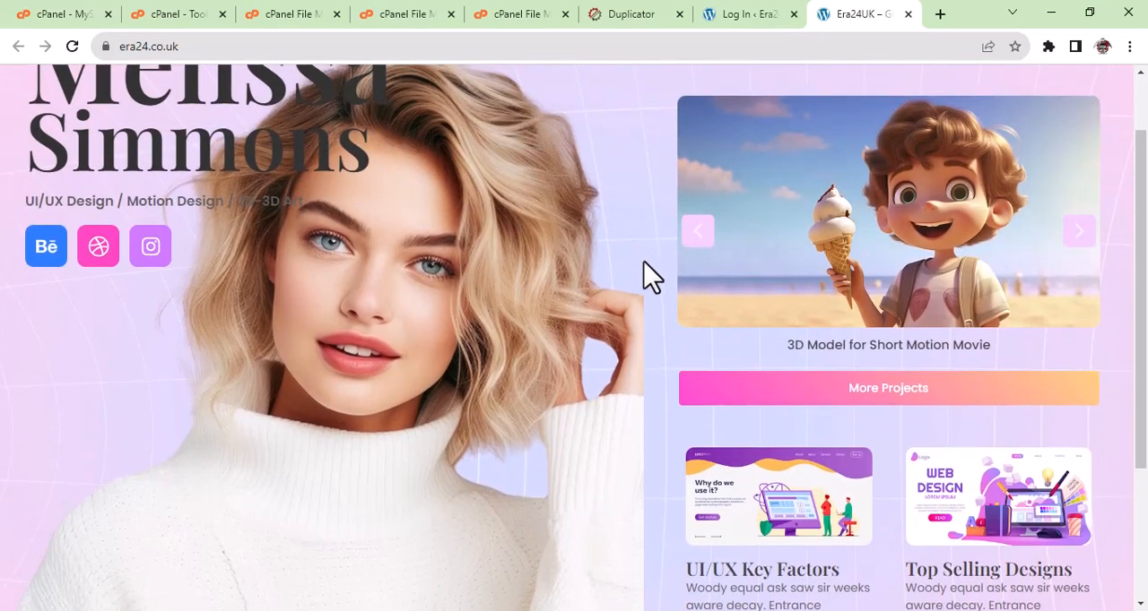
scroll(643, 262, up, 1)
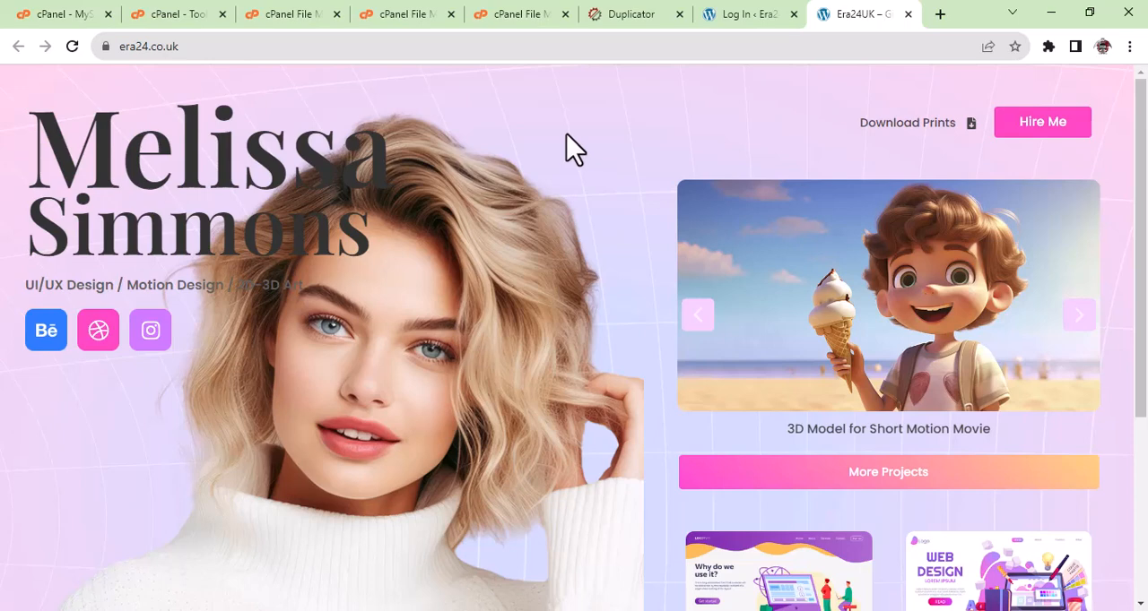
click(1049, 14)
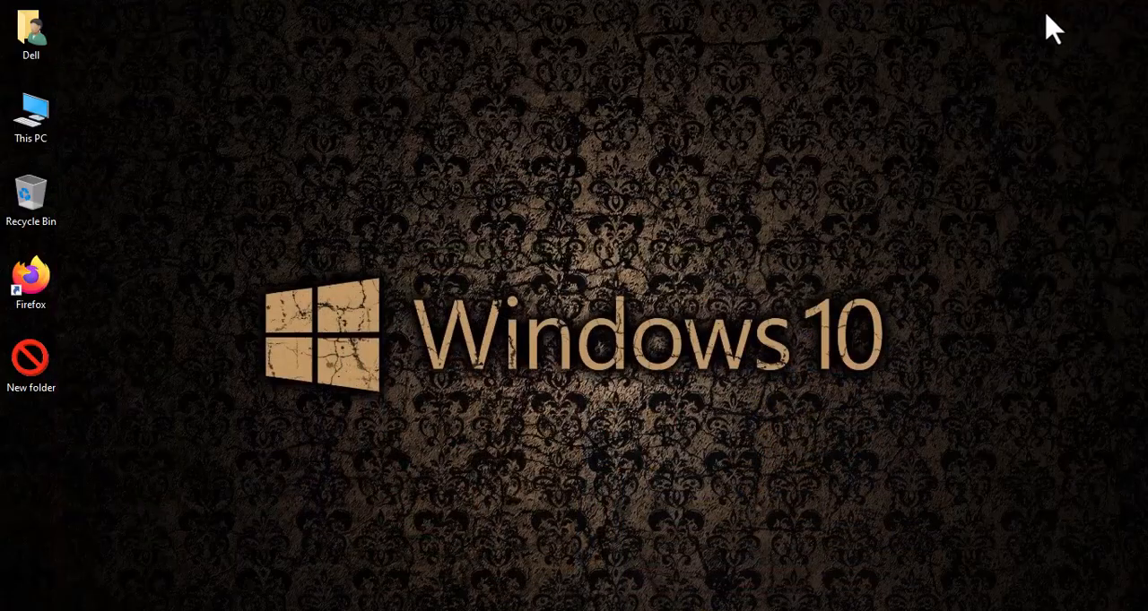